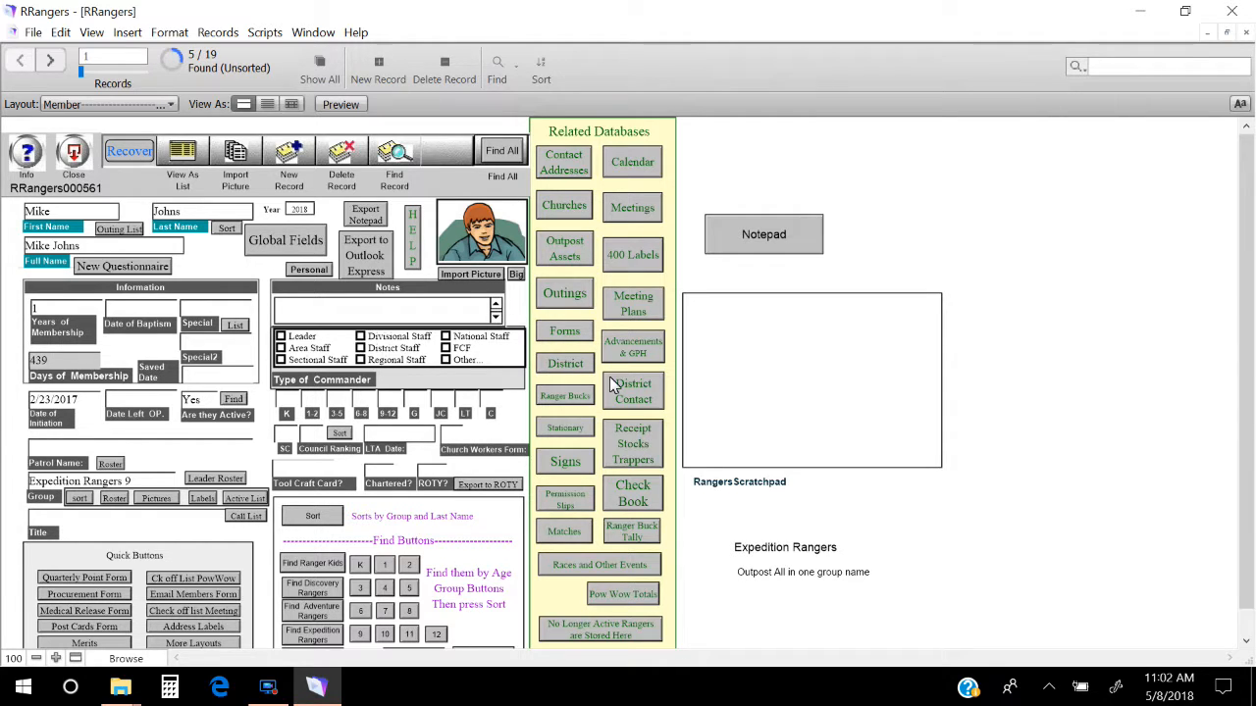
Open the Purchase Calculator from the Permission Slips database and find the food records with Action Camp Name "fa".
{"action": "left_click", "coordinate": [571, 499]}
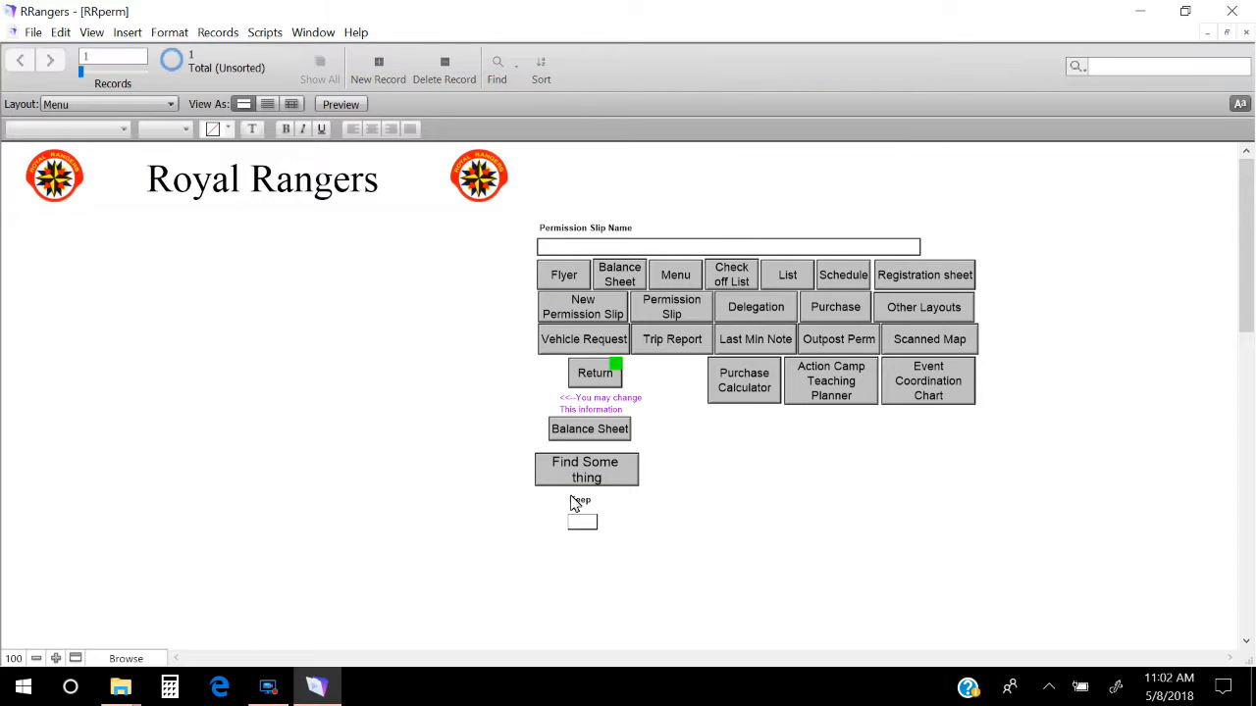
{"action": "left_click", "coordinate": [752, 383]}
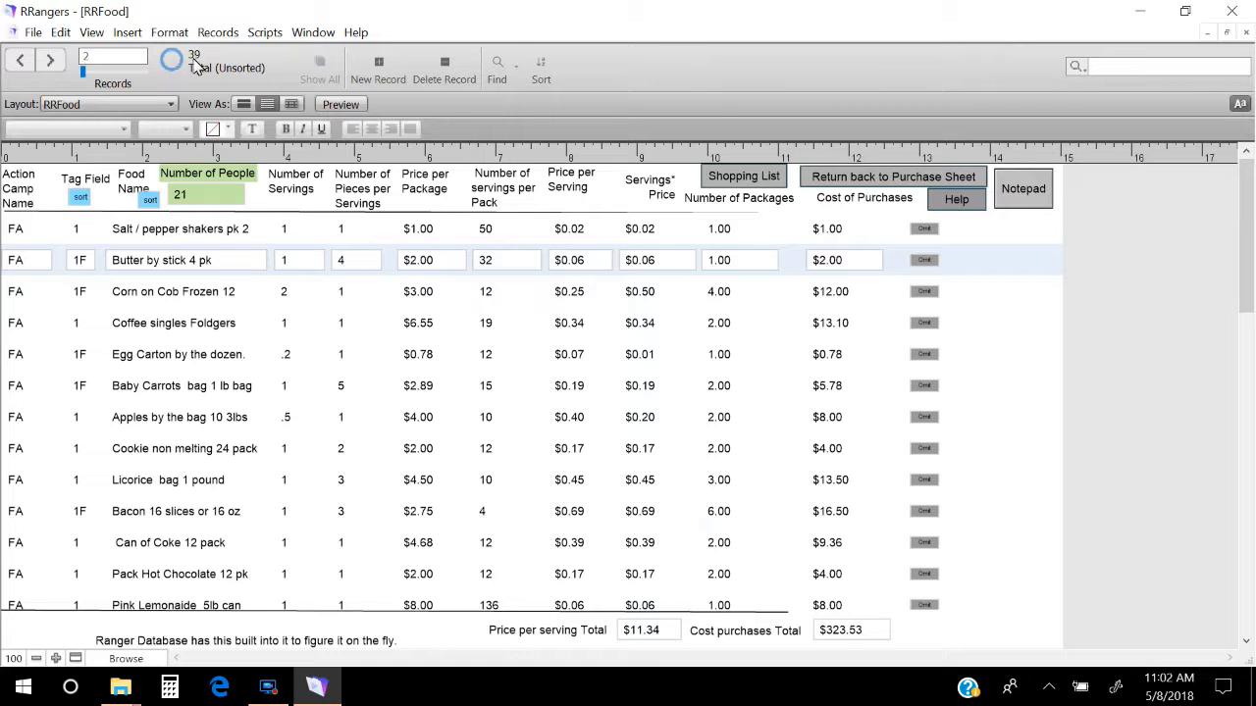
{"action": "left_click", "coordinate": [25, 231]}
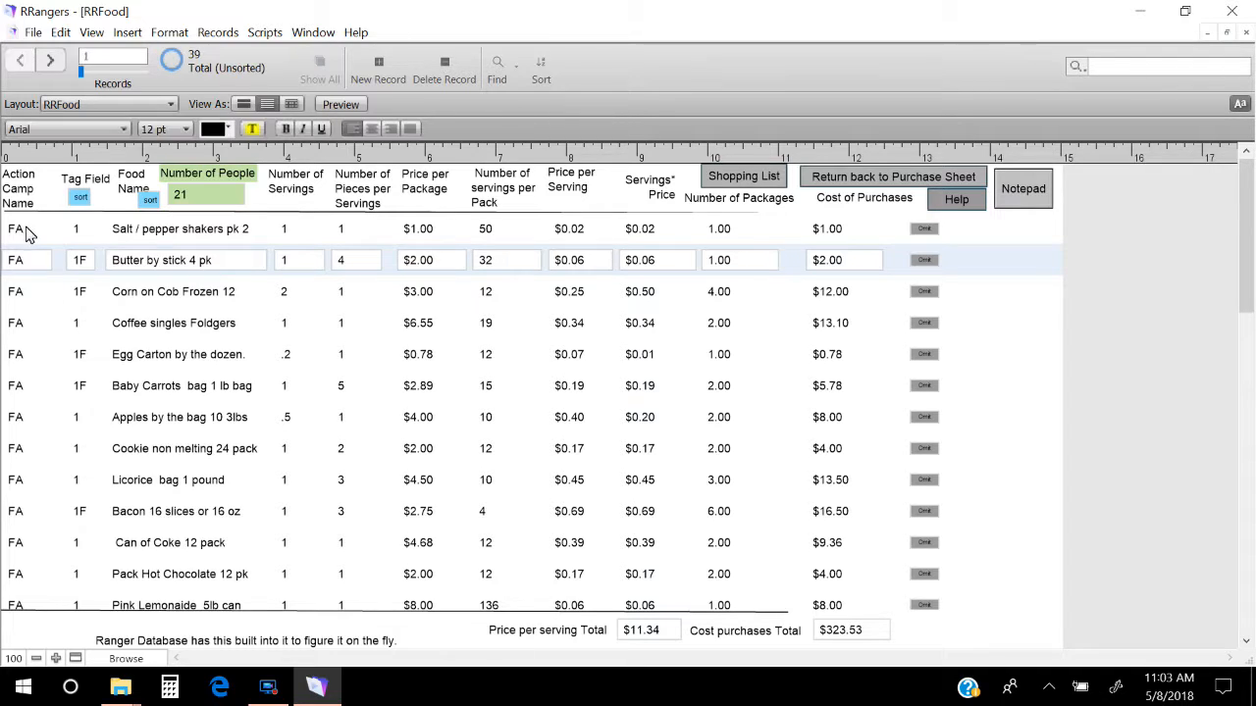
{"action": "left_click", "coordinate": [492, 85]}
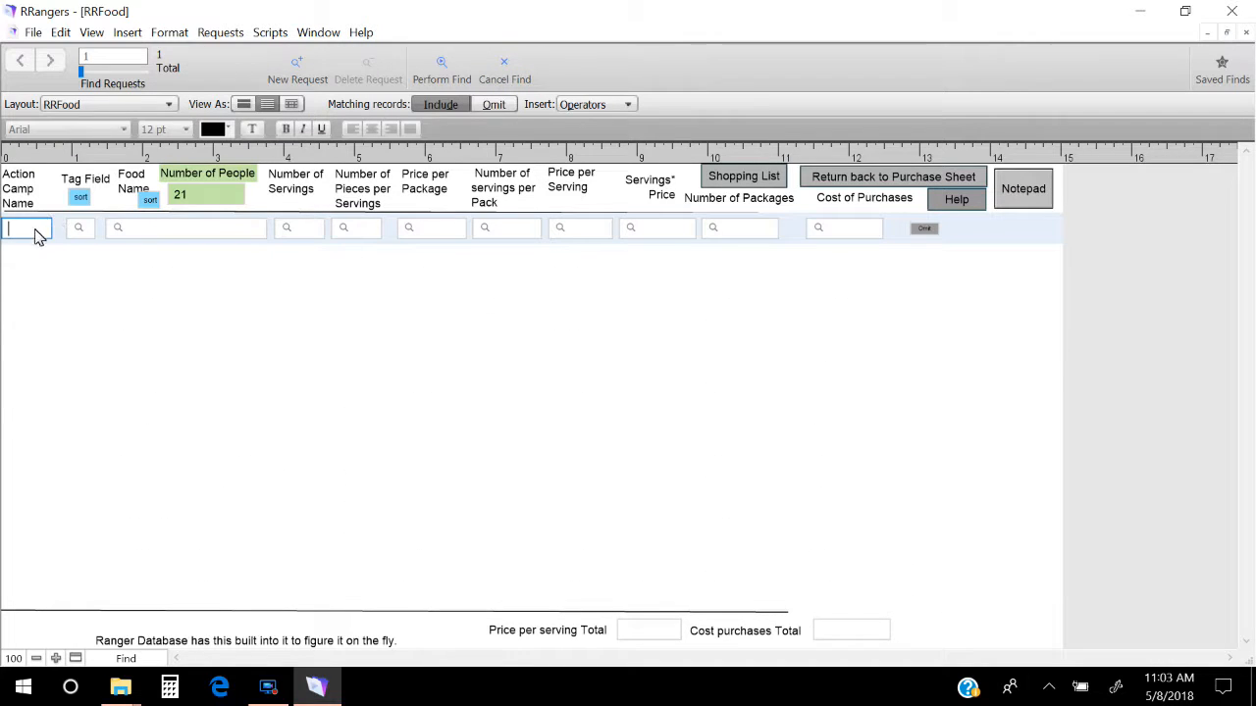
{"action": "type", "text": "fa"}
{"action": "key", "text": "Return"}
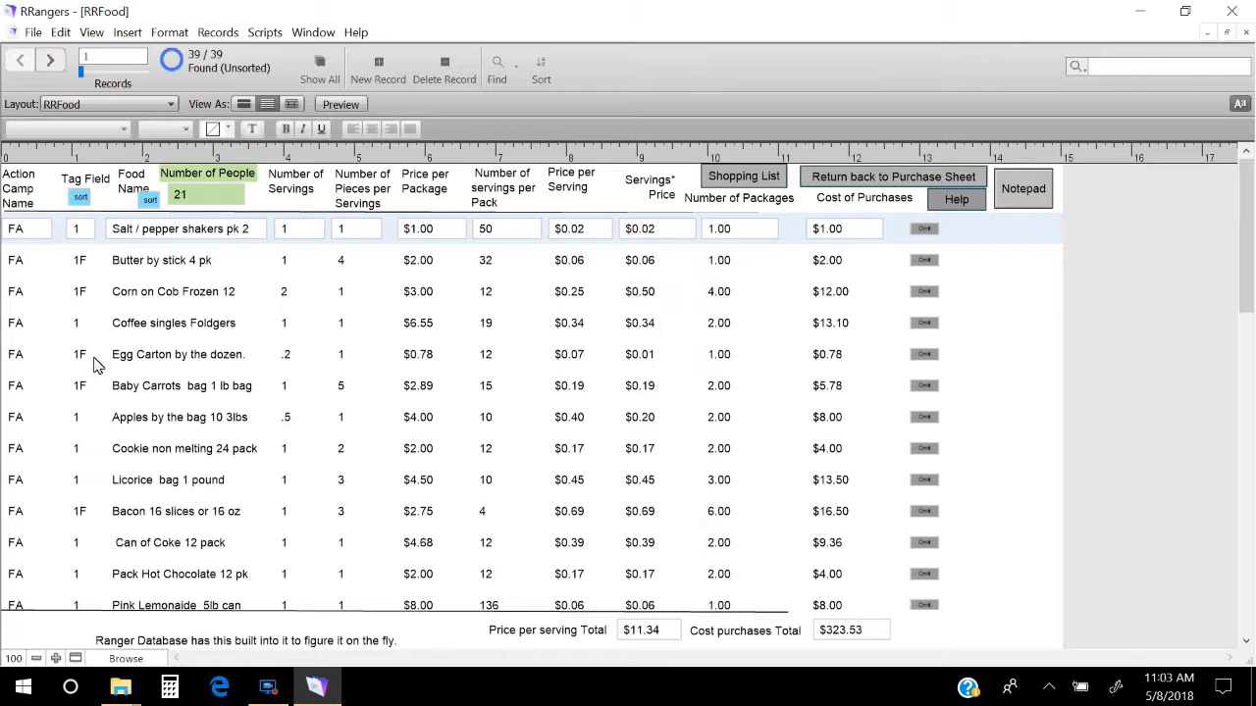
Sort the food list by Tag Field and look through the 1, 1B and 1F items.
{"action": "left_click", "coordinate": [81, 198]}
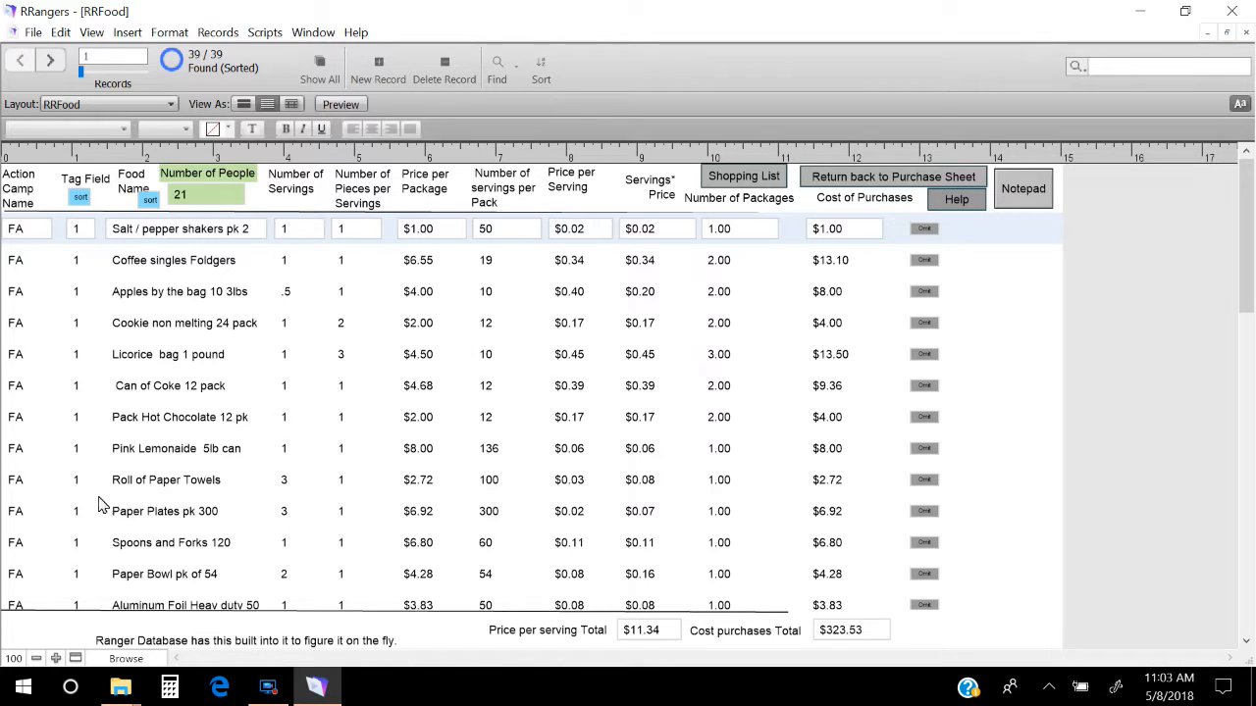
{"action": "left_click", "coordinate": [1251, 615]}
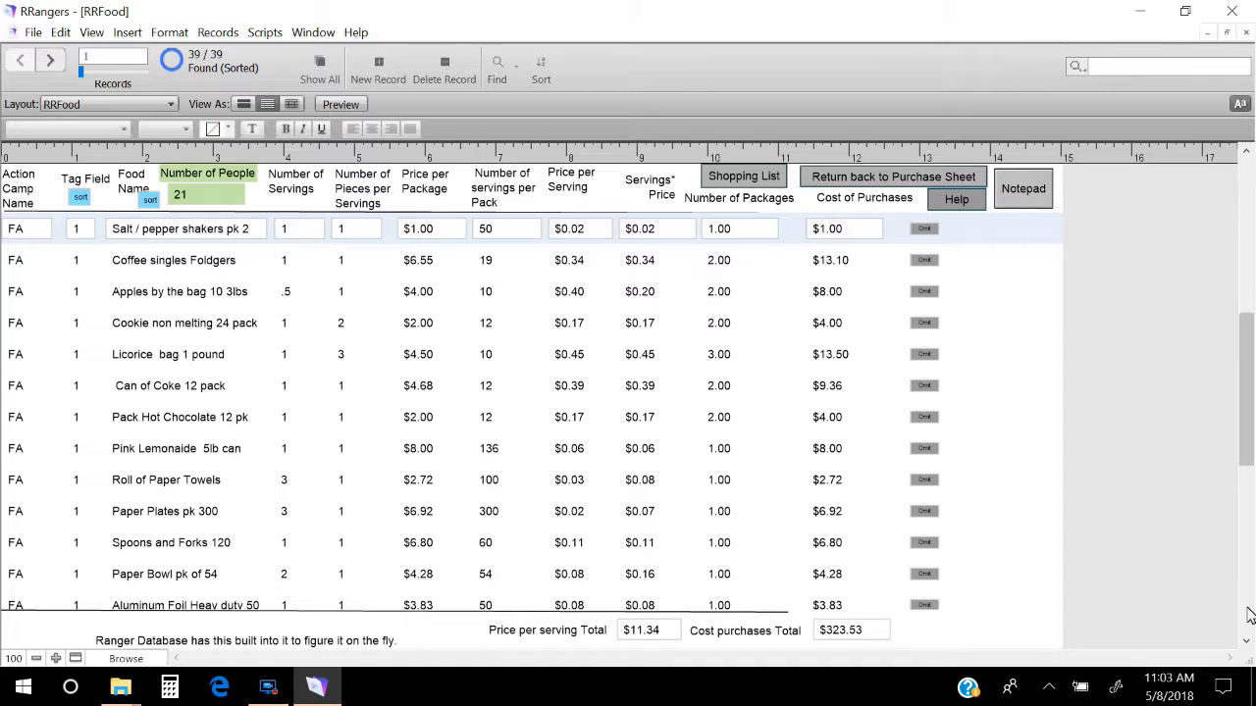
{"action": "left_click", "coordinate": [1251, 615]}
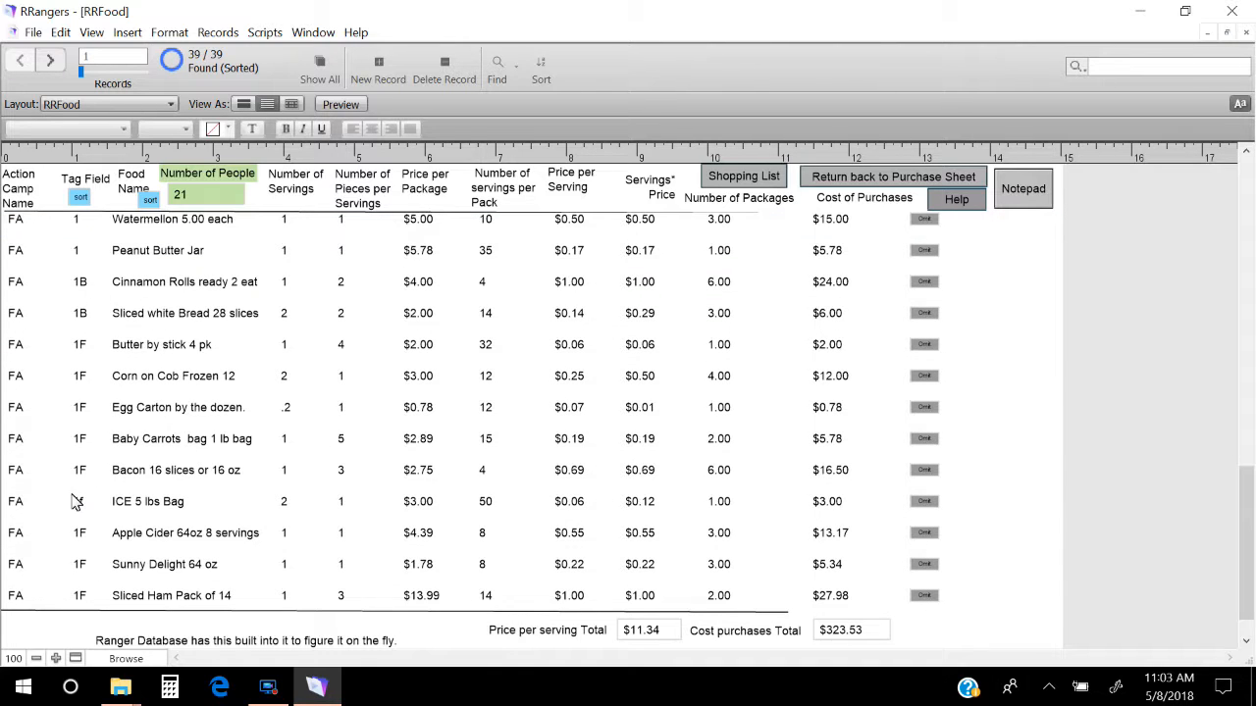
{"action": "left_click", "coordinate": [1251, 180]}
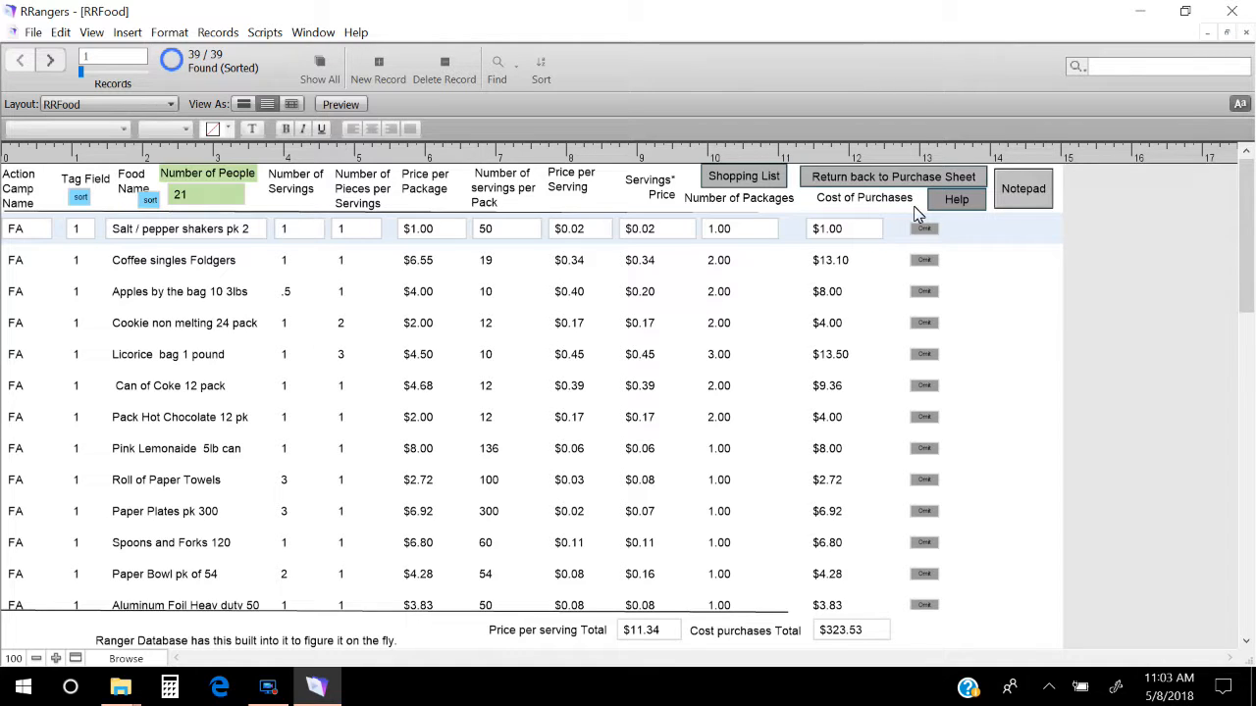
Open the food list's notepad and read through the meal plan notes from the supplies to Saturday dinner.
{"action": "left_click", "coordinate": [1026, 193]}
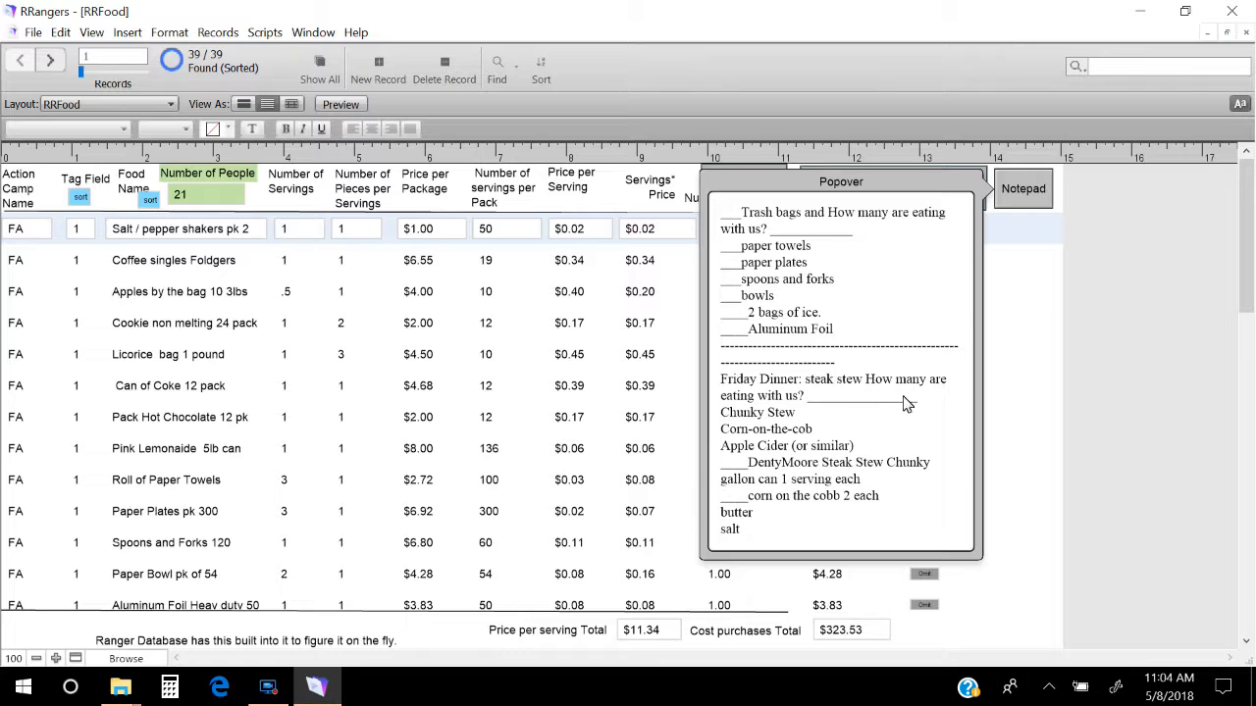
{"action": "left_click", "coordinate": [880, 454]}
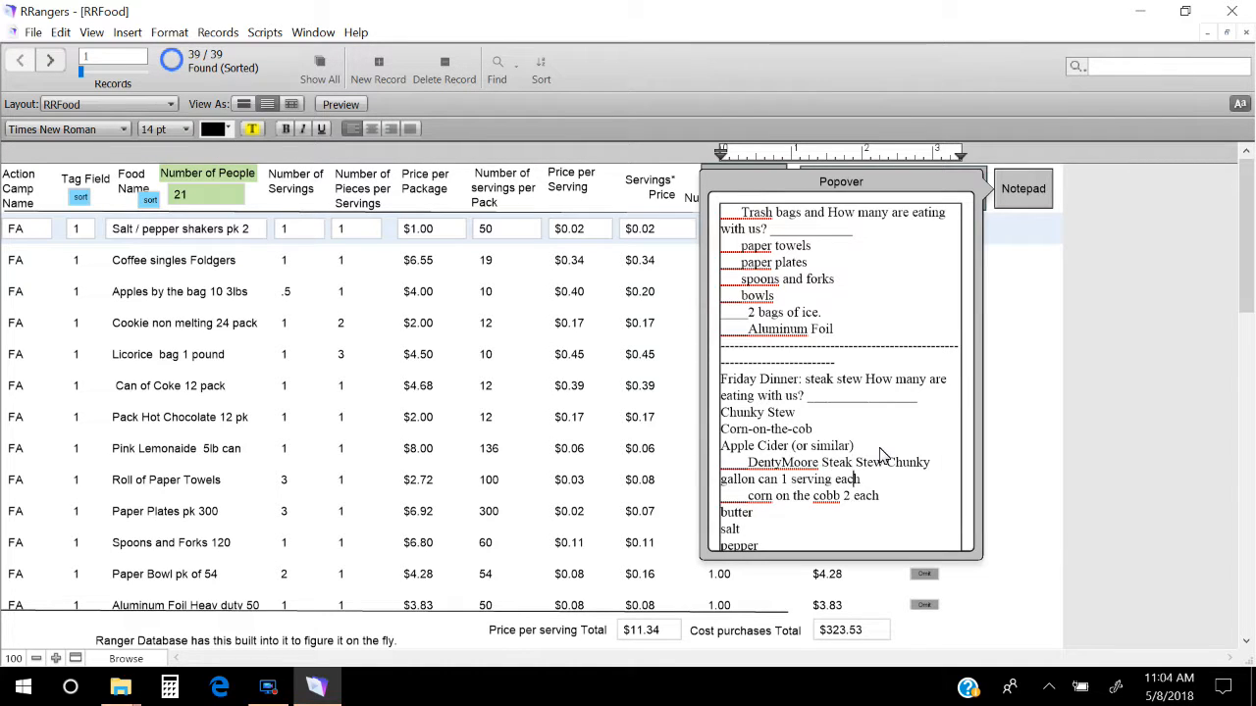
{"action": "scroll", "coordinate": [880, 454], "scroll_direction": "down", "scroll_amount": 6}
{"action": "scroll", "coordinate": [880, 454], "scroll_direction": "down", "scroll_amount": 3}
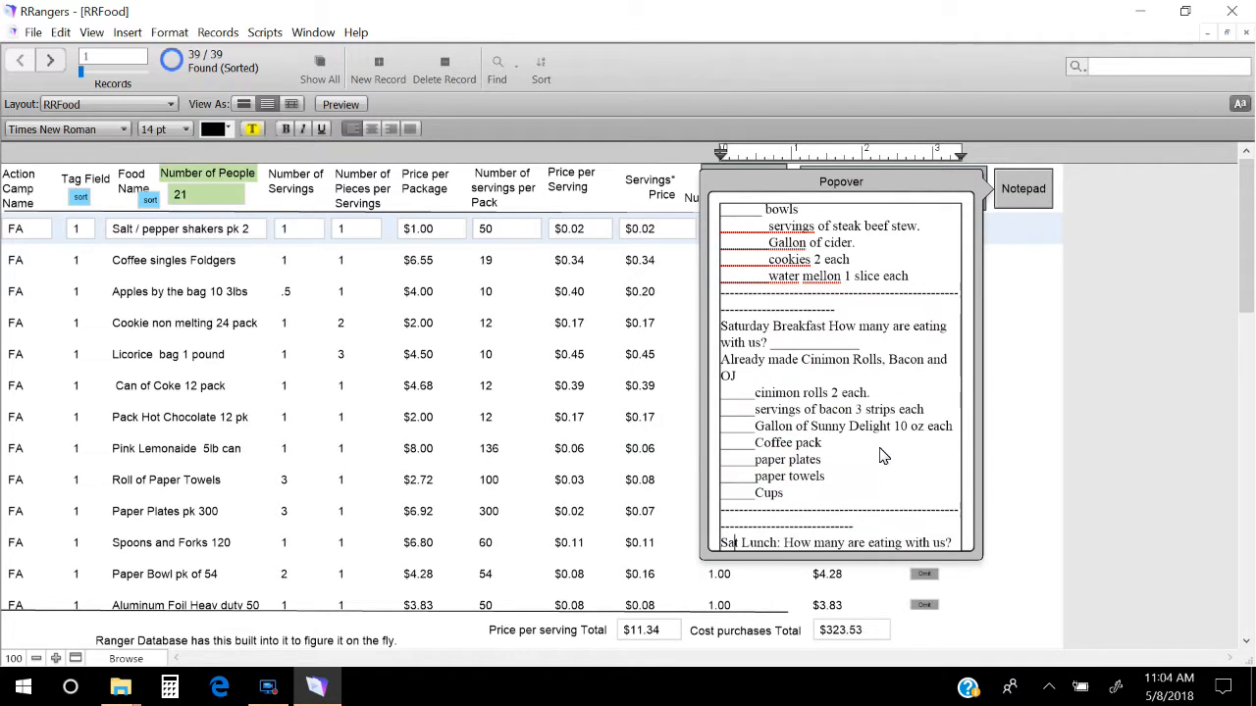
{"action": "scroll", "coordinate": [880, 454], "scroll_direction": "down", "scroll_amount": 7}
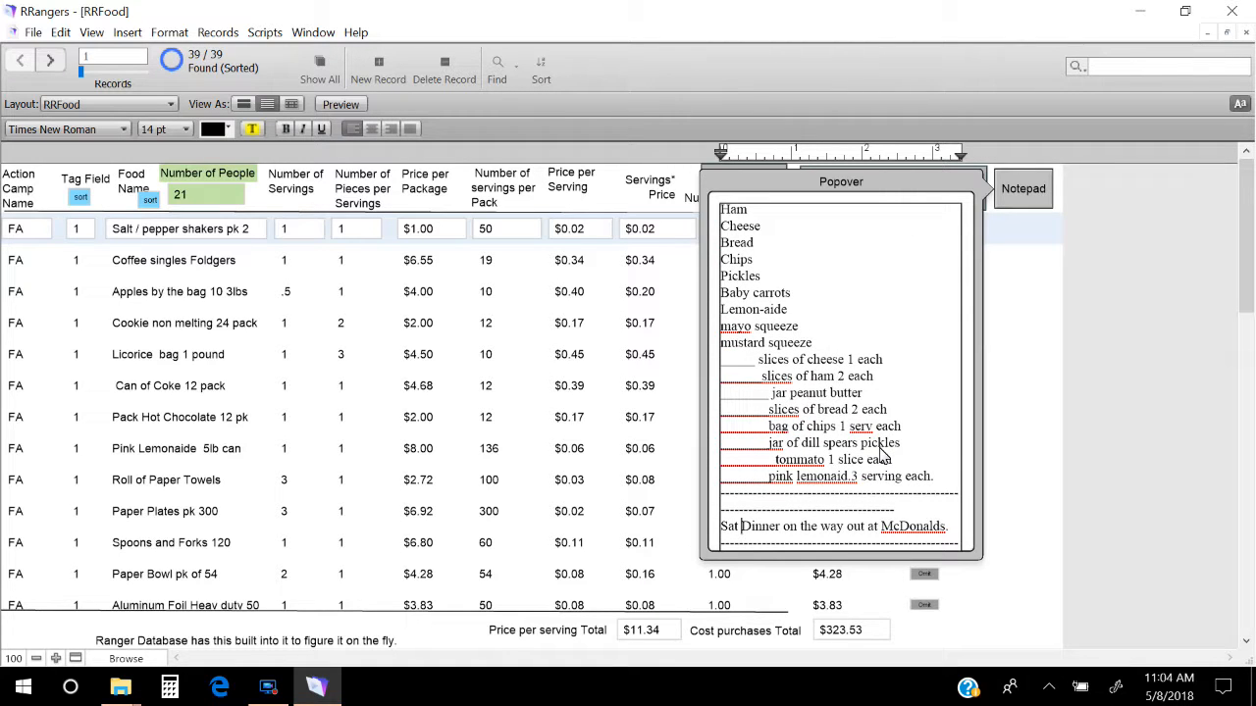
{"action": "scroll", "coordinate": [880, 454], "scroll_direction": "up", "scroll_amount": 6}
{"action": "scroll", "coordinate": [880, 454], "scroll_direction": "up", "scroll_amount": 7}
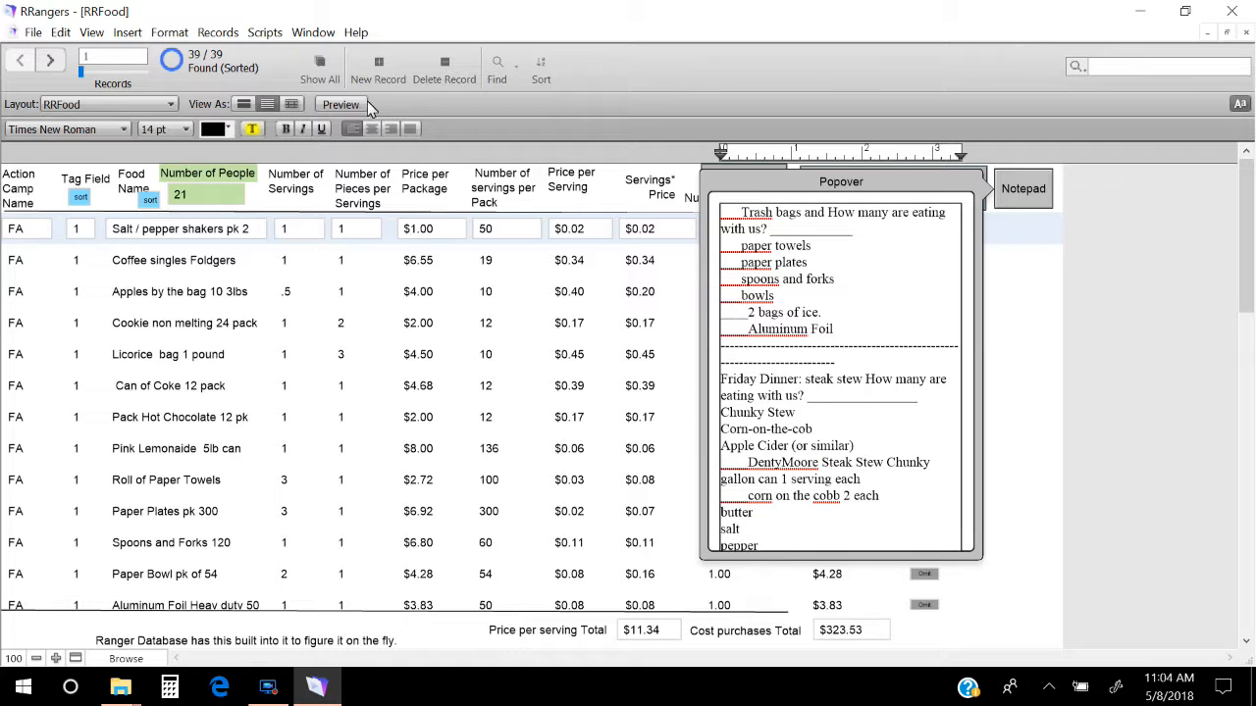
Add a new food record with camp name FA, tag 1 and food name "Trash Bag".
{"action": "left_click", "coordinate": [382, 76]}
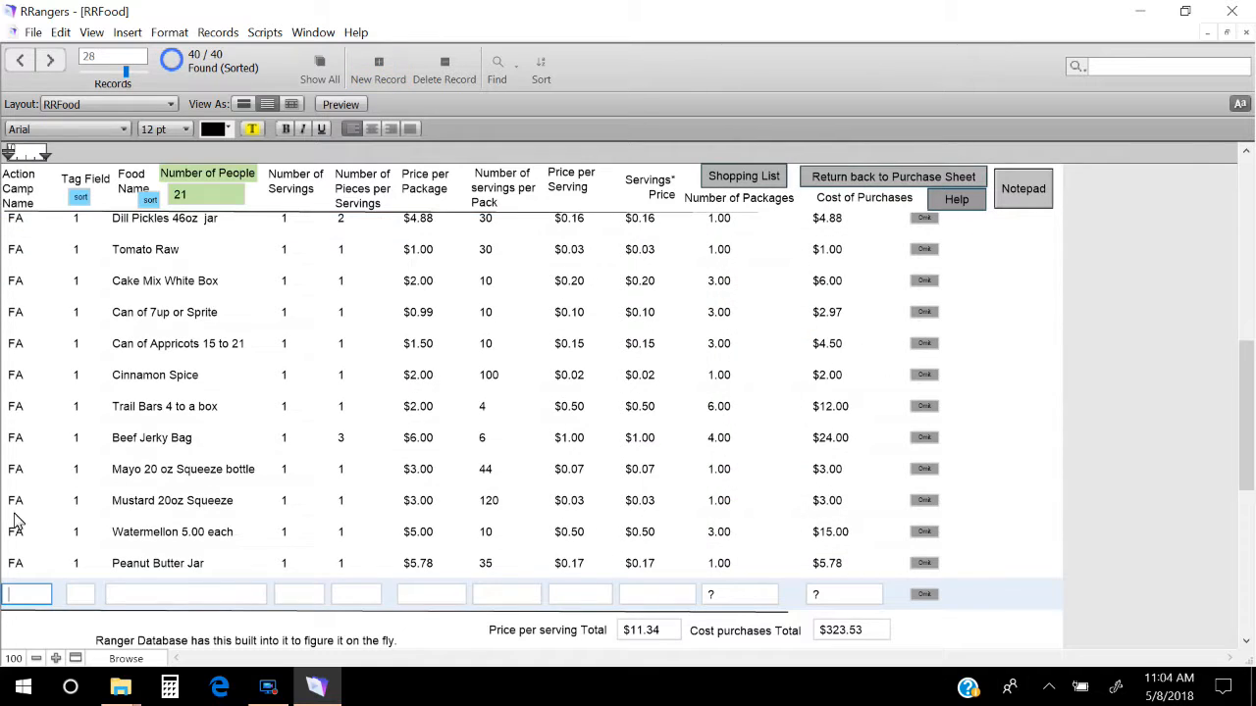
{"action": "type", "text": "FA"}
{"action": "key", "text": "Tab"}
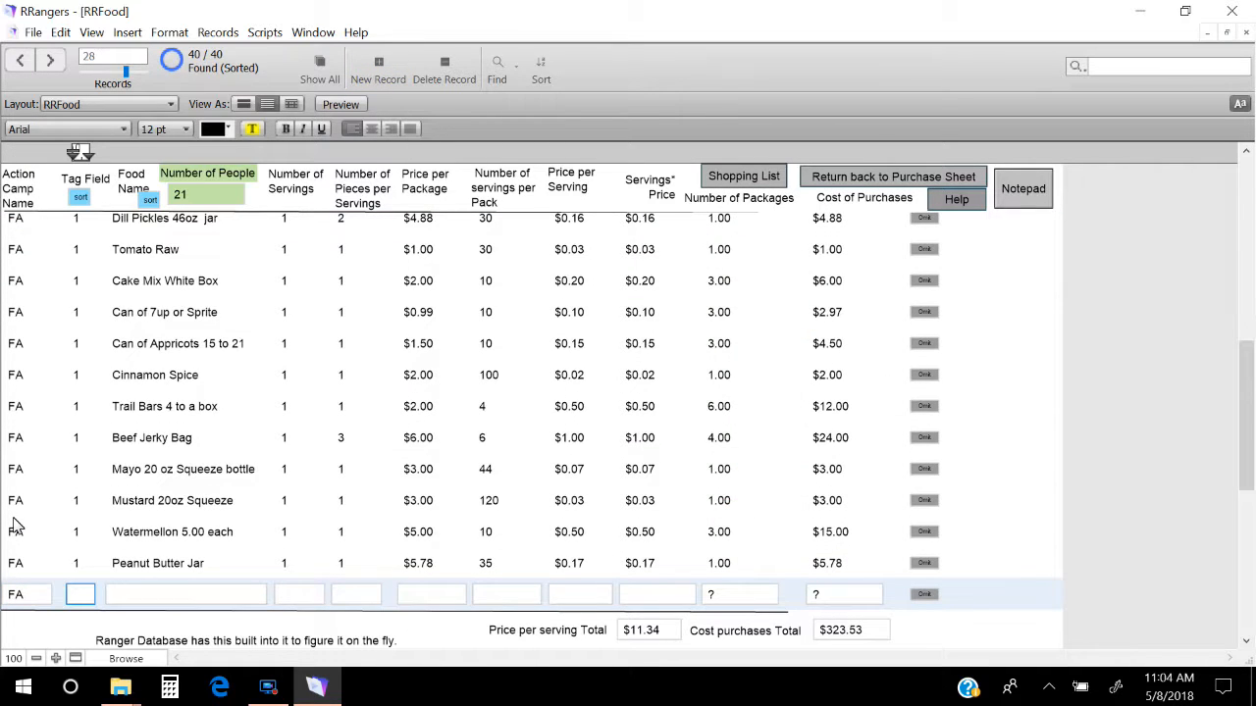
{"action": "type", "text": "1"}
{"action": "key", "text": "Tab"}
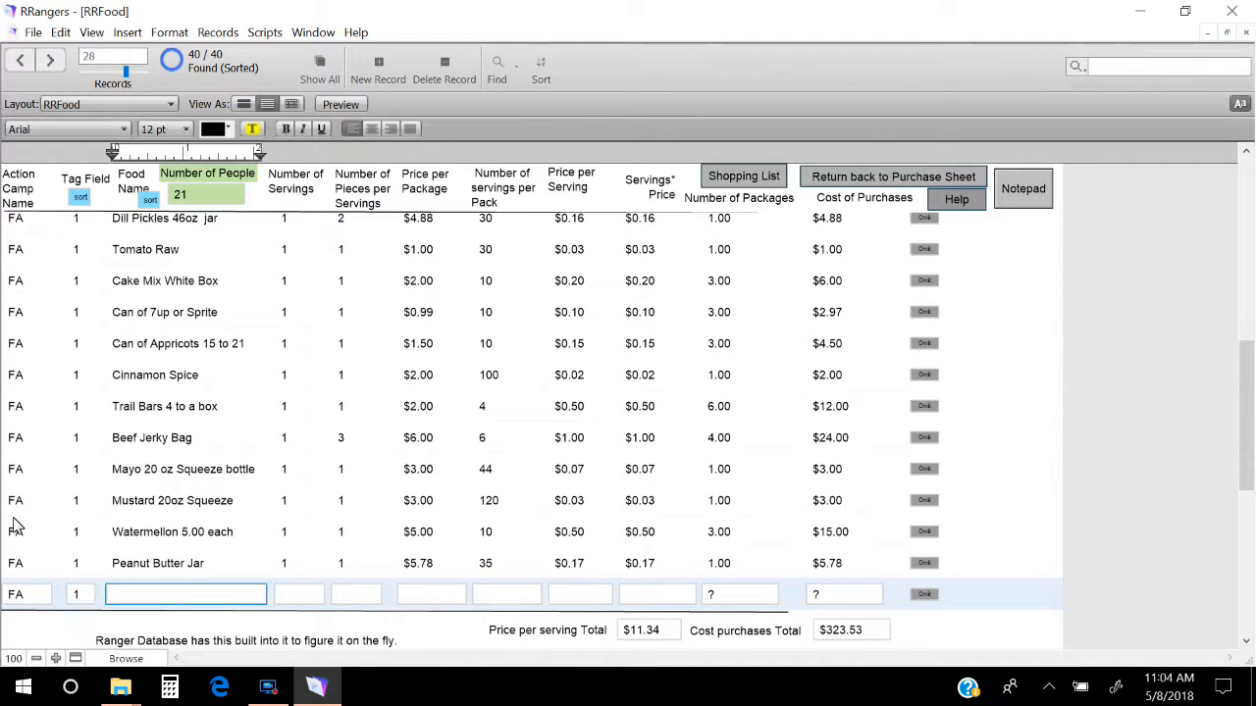
{"action": "type", "text": "Trash Bag"}
{"action": "key", "text": "Tab"}
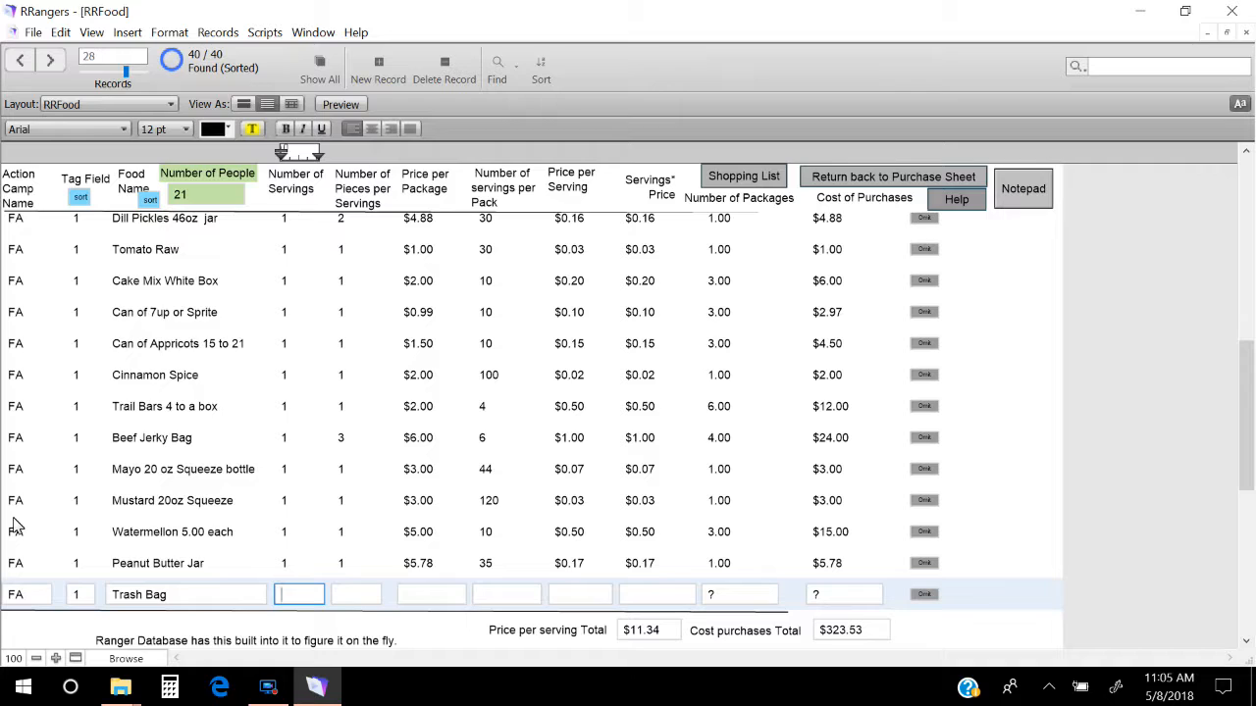
Give the Trash Bag record 4 servings, 1 piece per serving, a $2.50 package price and 12 servings per pack.
{"action": "type", "text": "4"}
{"action": "key", "text": "Tab"}
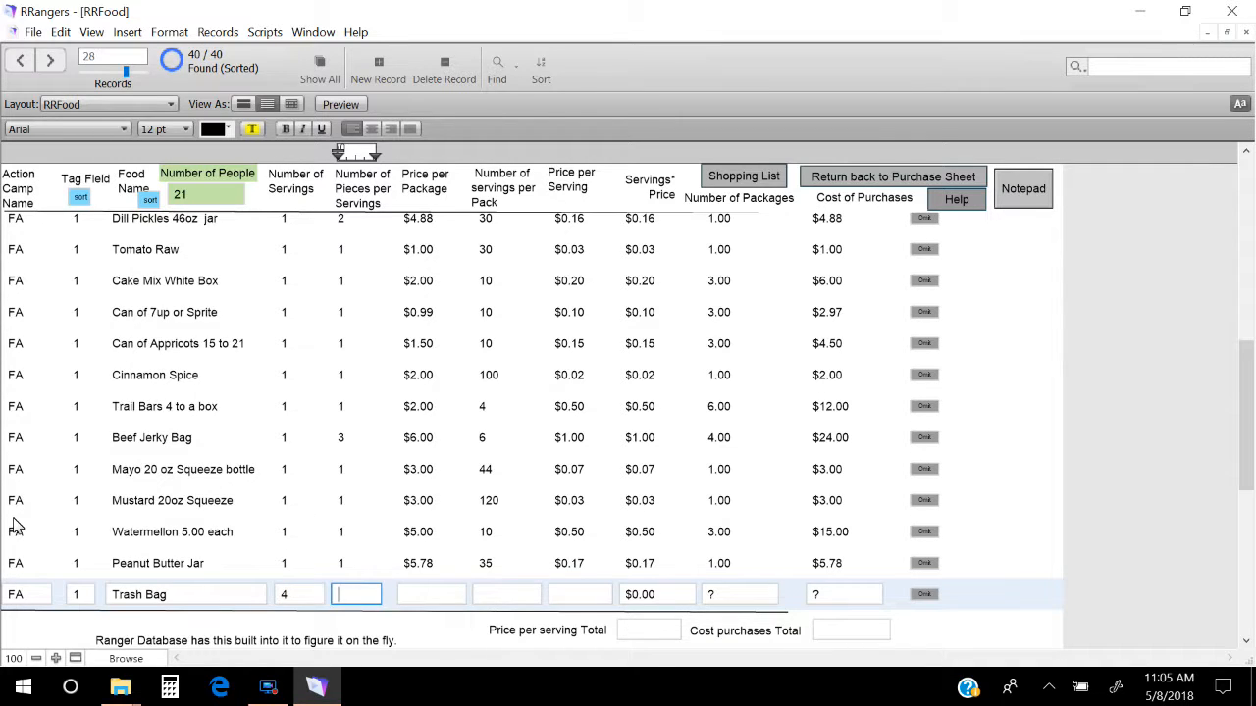
{"action": "type", "text": "1"}
{"action": "key", "text": "Tab"}
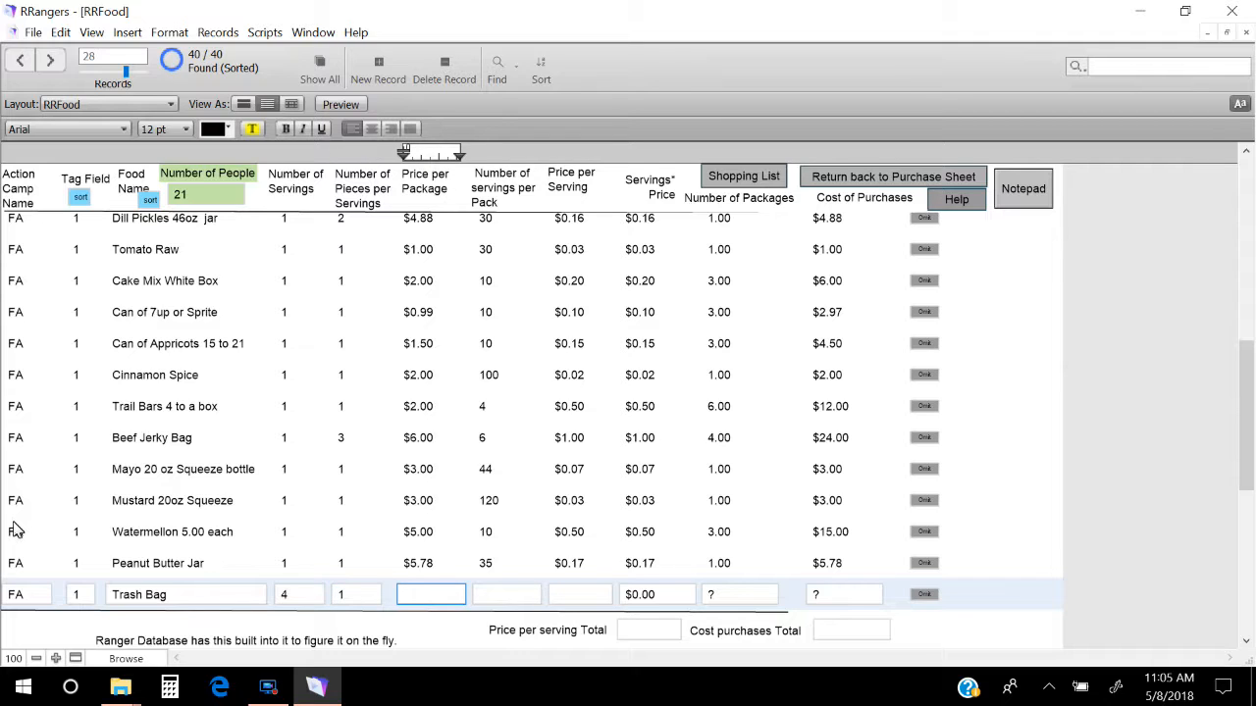
{"action": "type", "text": "2.50"}
{"action": "key", "text": "Tab"}
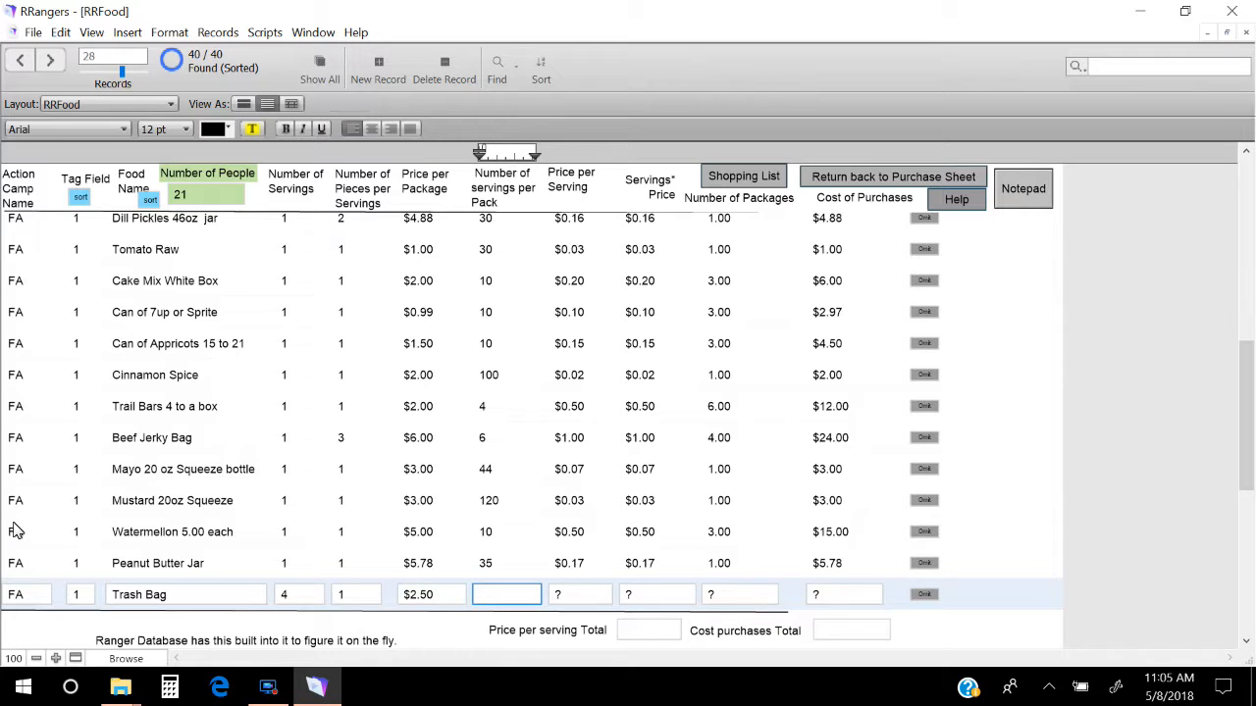
{"action": "left_click", "coordinate": [15, 530]}
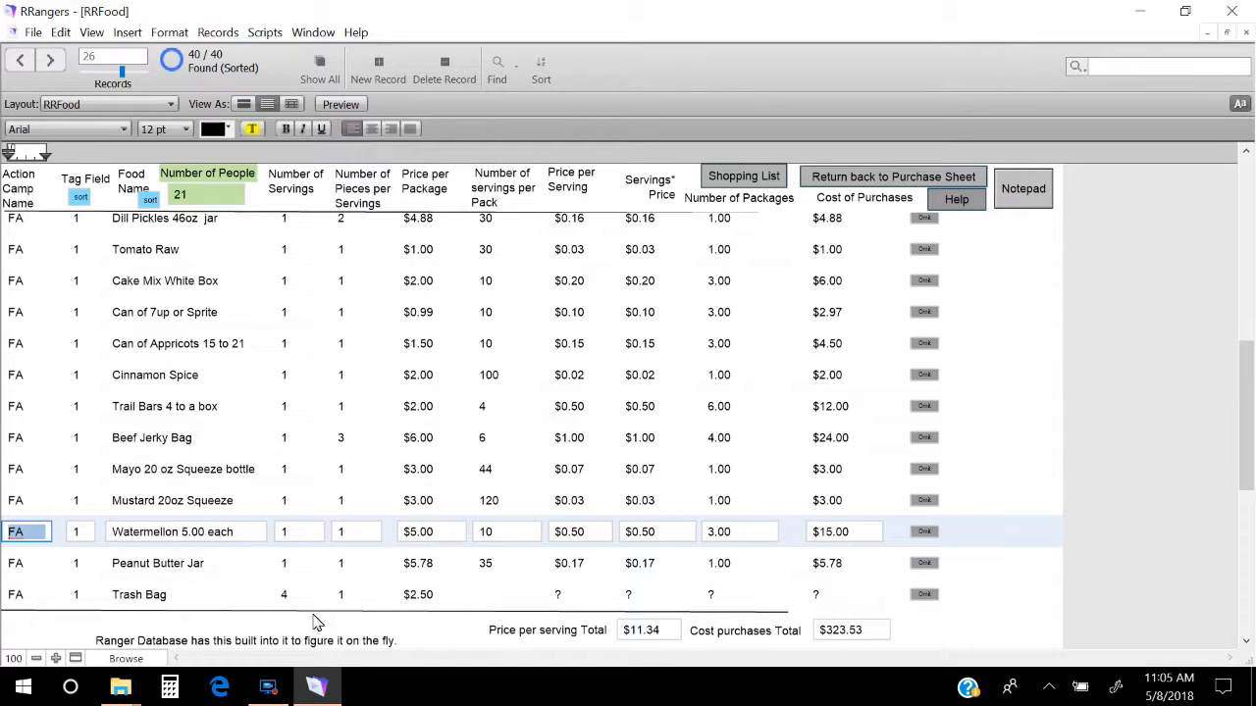
{"action": "left_click", "coordinate": [485, 601]}
{"action": "type", "text": "12"}
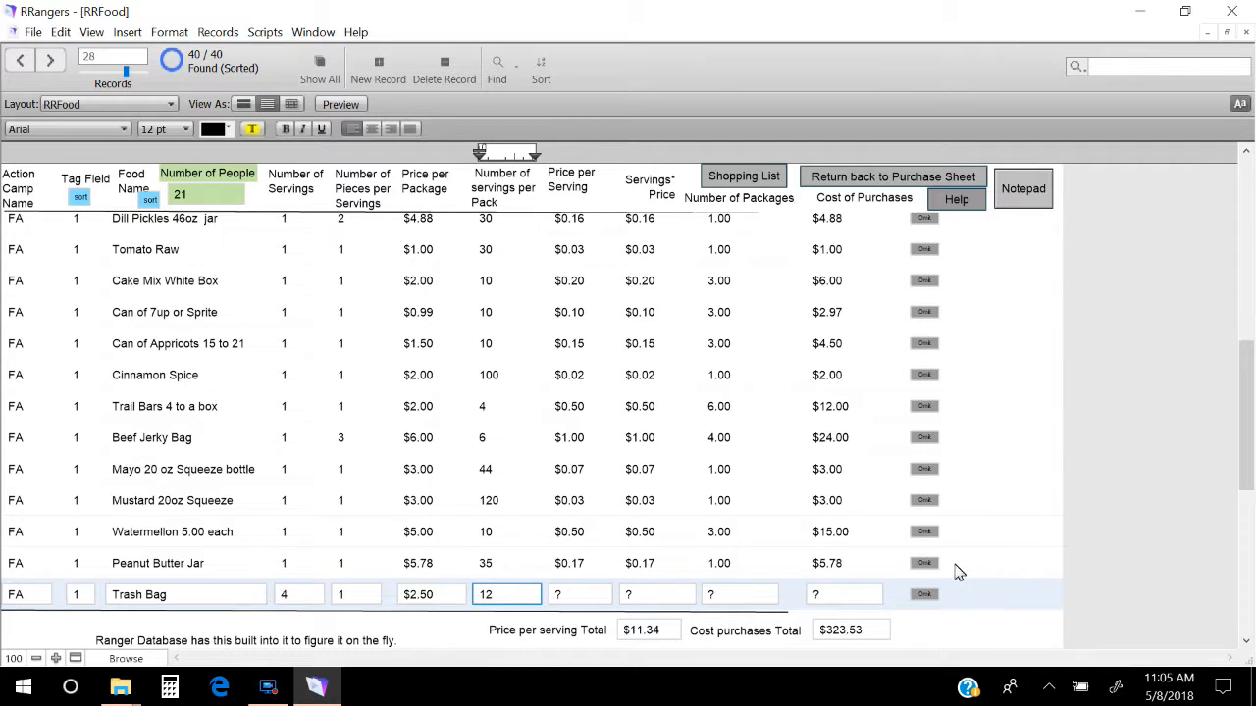
{"action": "left_click", "coordinate": [949, 624]}
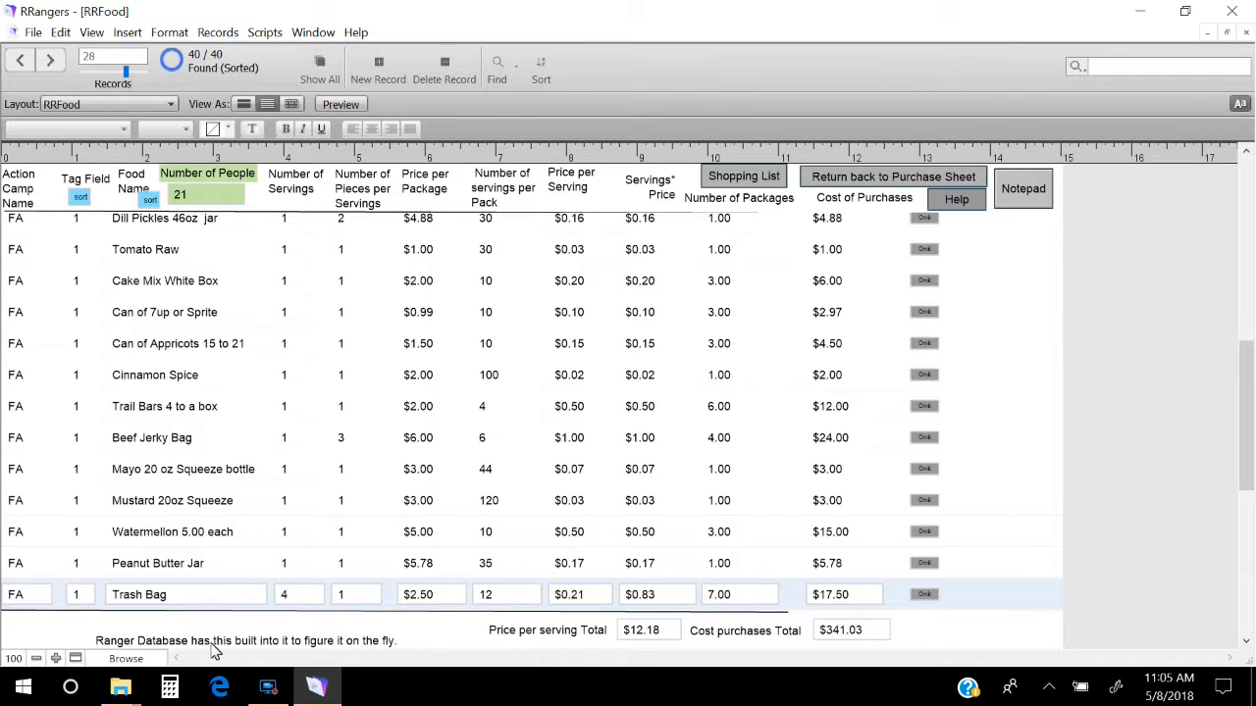
Switch to Microsoft Edge and open the Walmart website.
{"action": "left_click", "coordinate": [222, 688]}
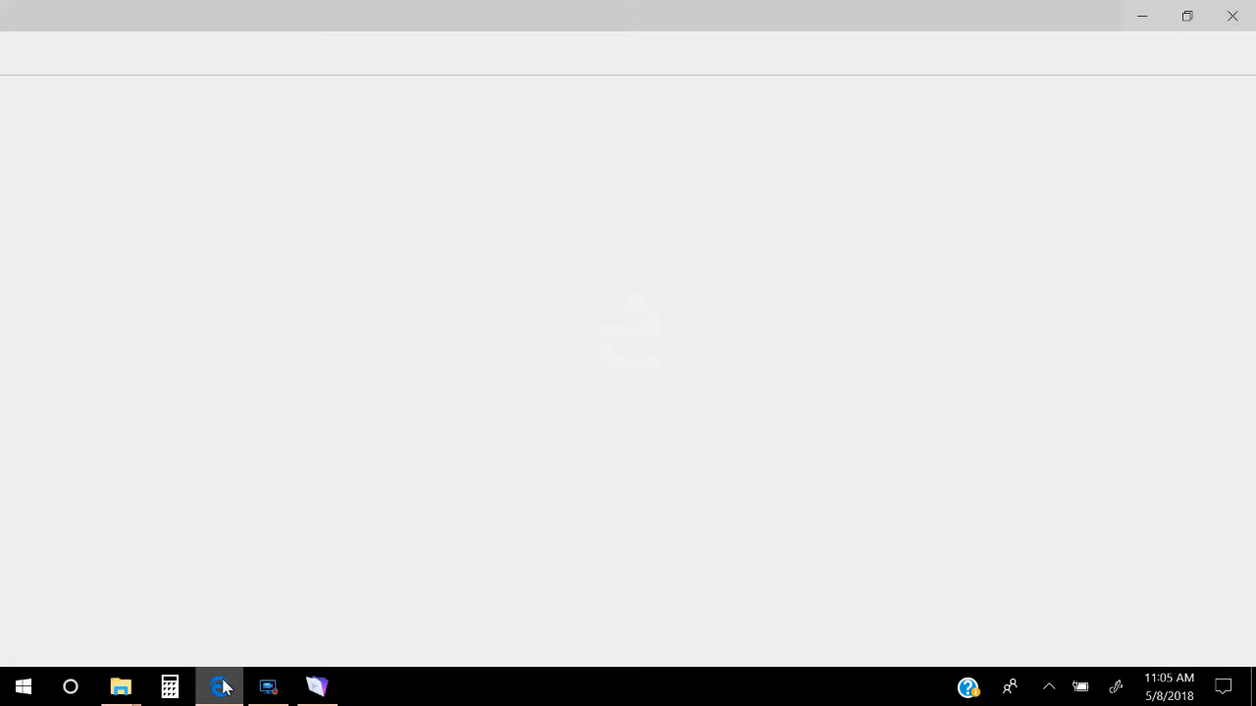
{"action": "left_click", "coordinate": [398, 57]}
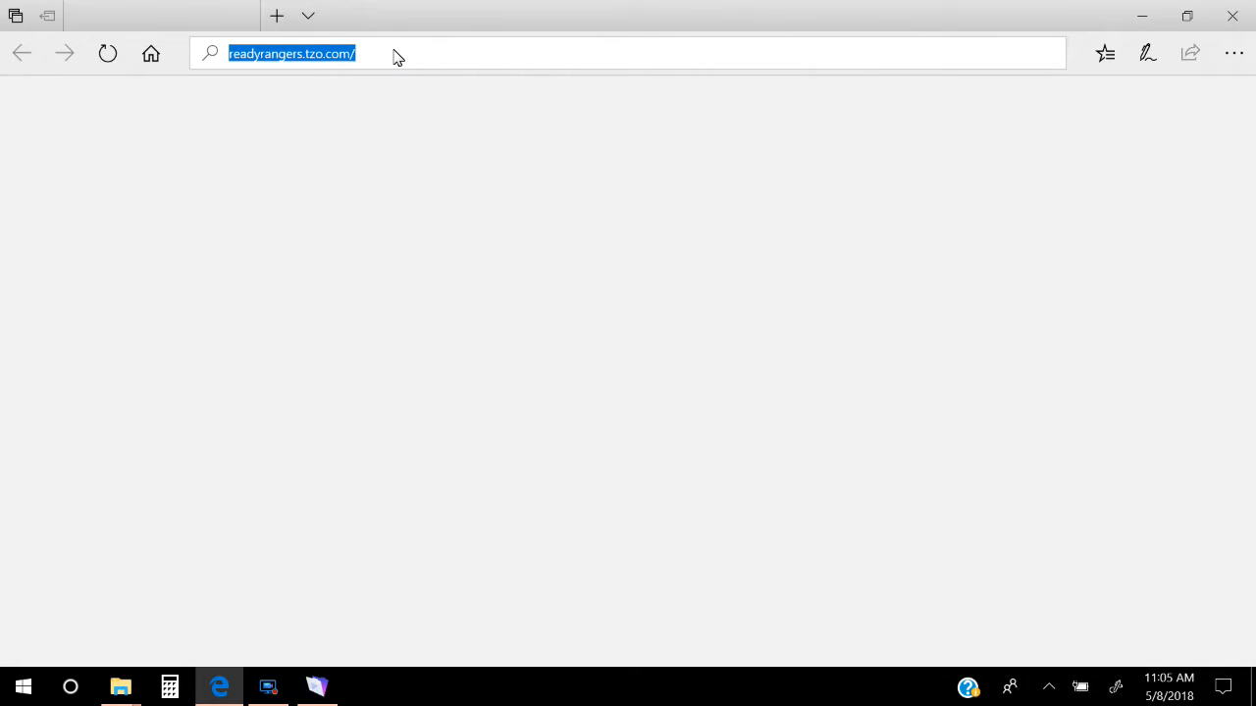
{"action": "key", "text": "Return"}
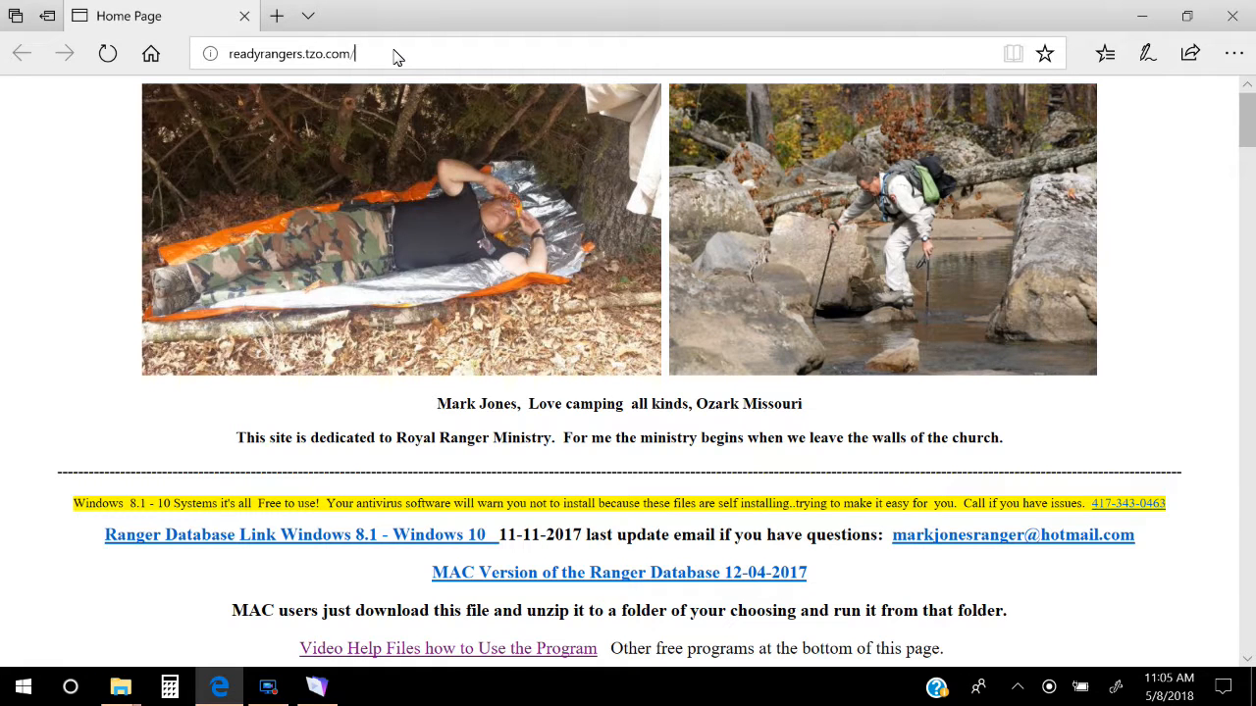
{"action": "left_click", "coordinate": [397, 57]}
{"action": "type", "text": "walmart"}
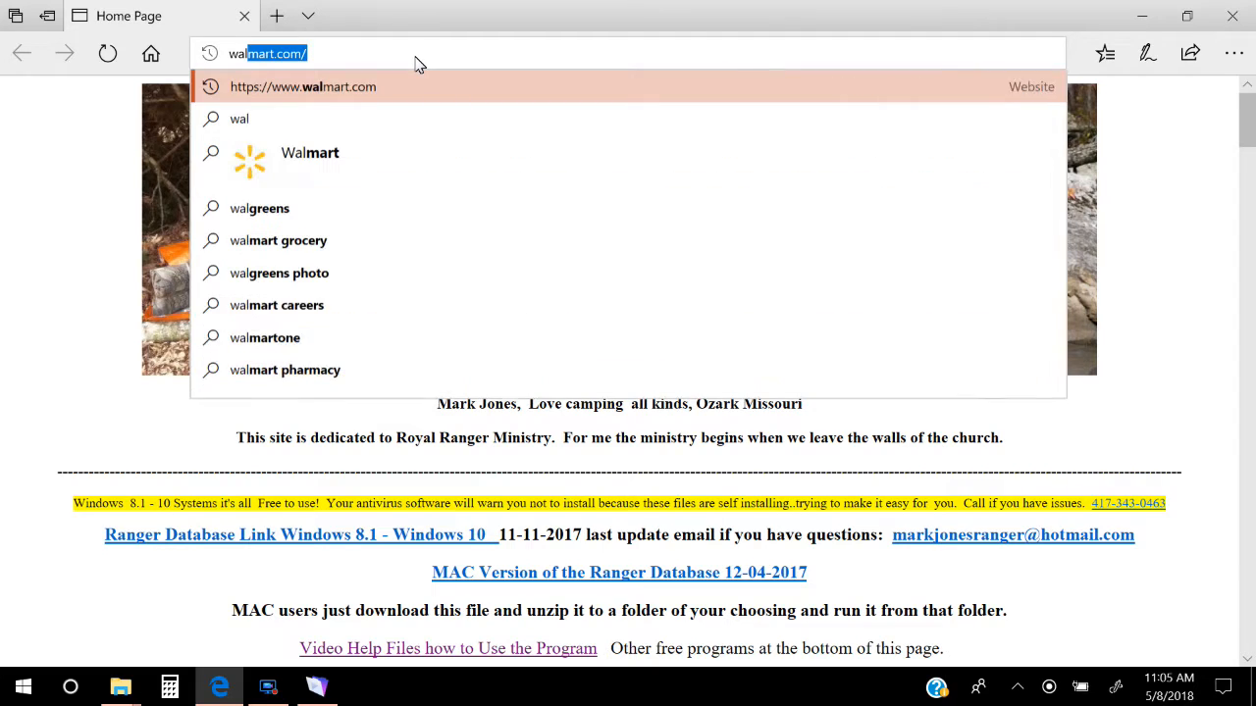
{"action": "key", "text": "Return"}
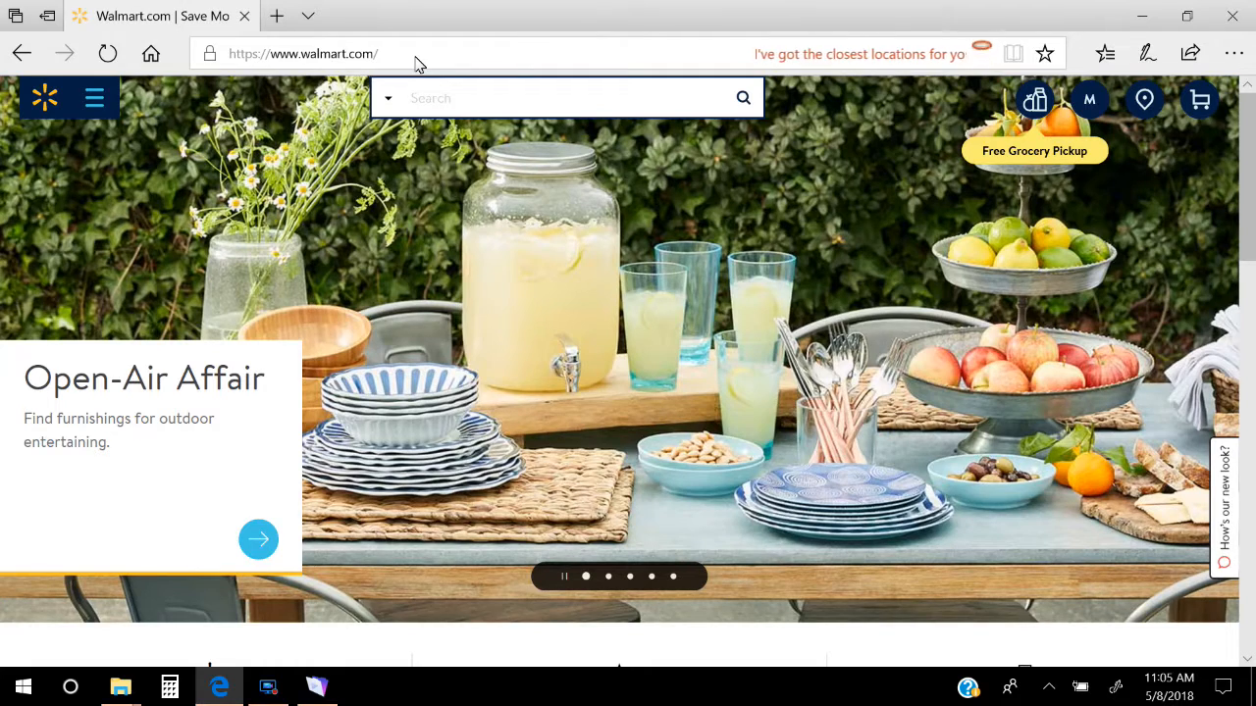
Search Walmart for "Trash bag" and examine the package counts and prices in the results.
{"action": "left_click", "coordinate": [465, 102]}
{"action": "type", "text": "Trash bag"}
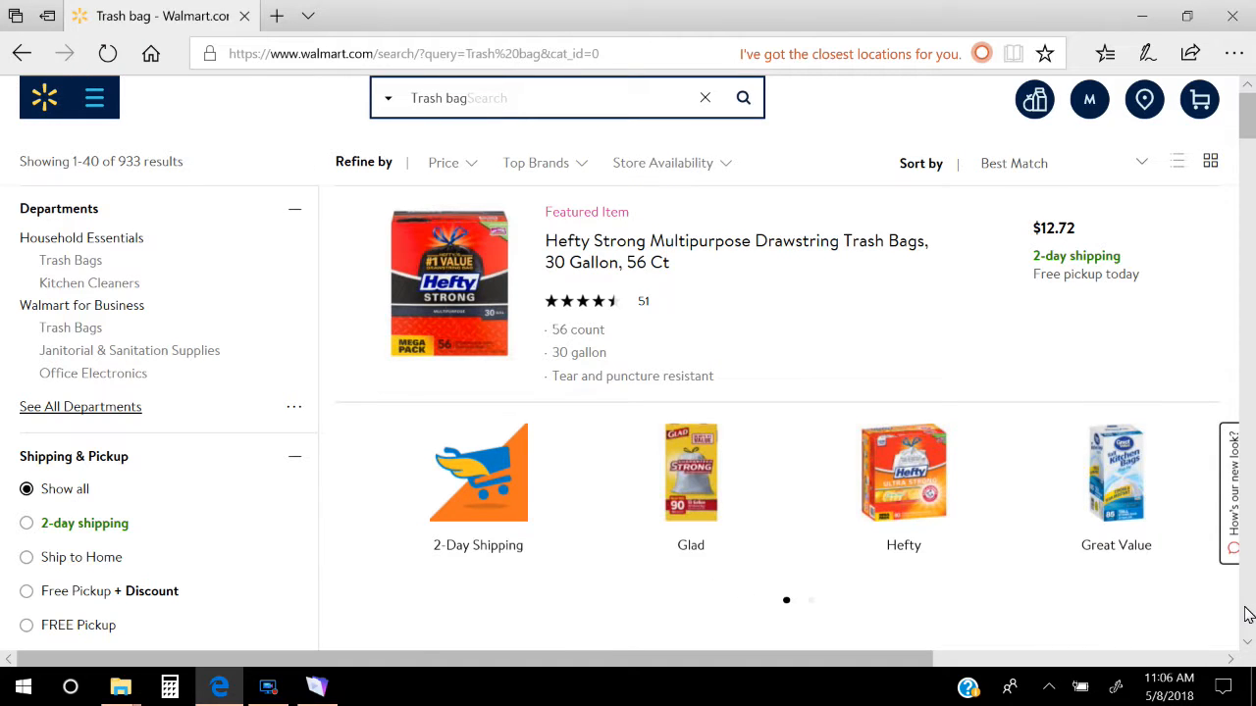
{"action": "scroll", "coordinate": [1246, 614], "scroll_direction": "down", "scroll_amount": 5}
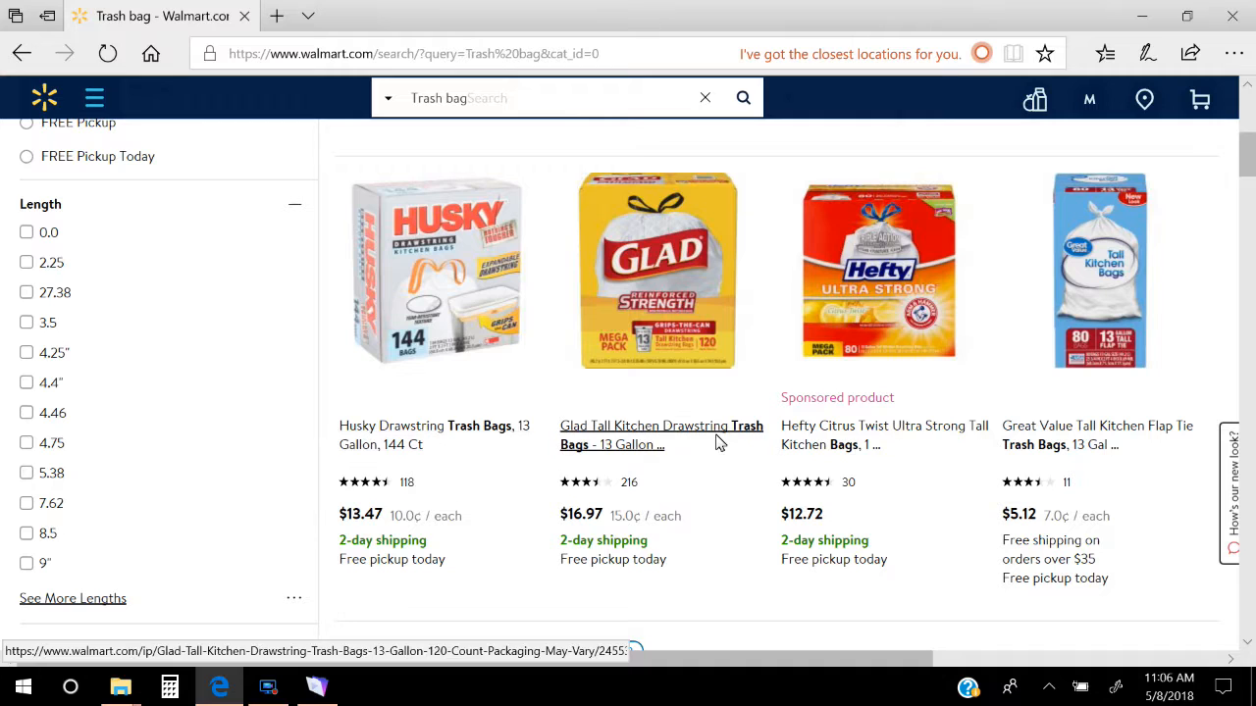
{"action": "scroll", "coordinate": [1251, 597], "scroll_direction": "down", "scroll_amount": 5}
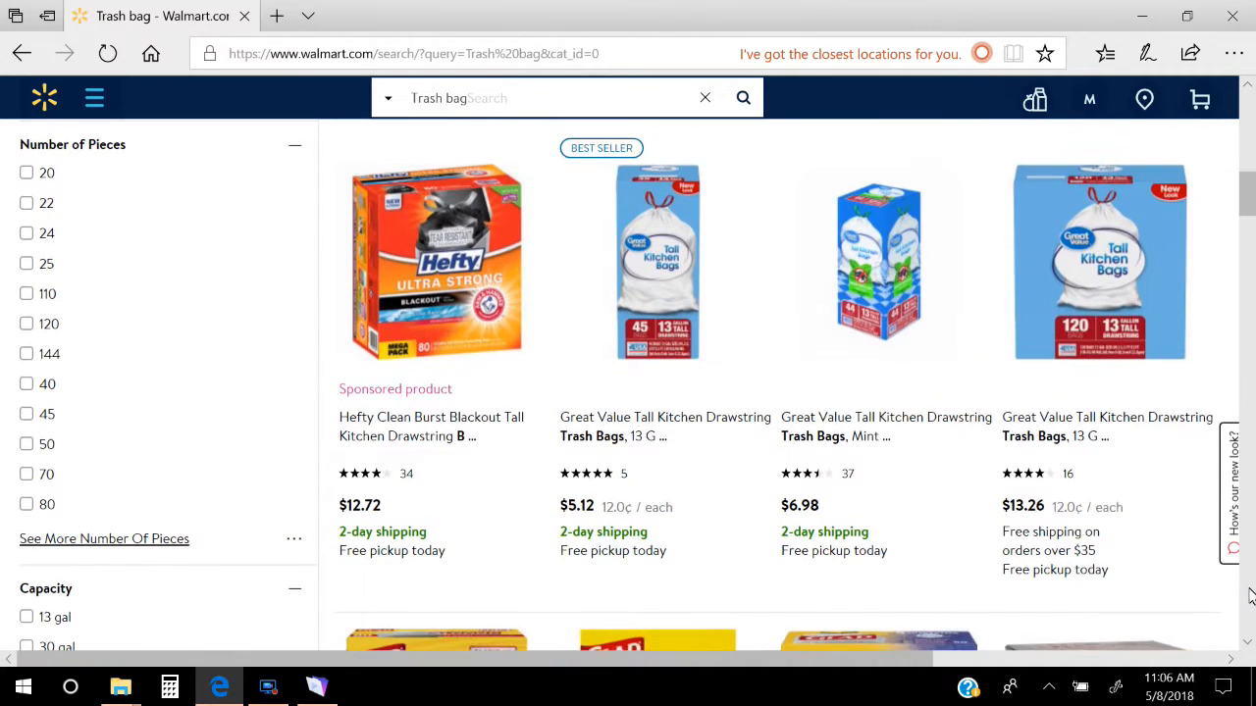
{"action": "scroll", "coordinate": [1251, 597], "scroll_direction": "down", "scroll_amount": 5}
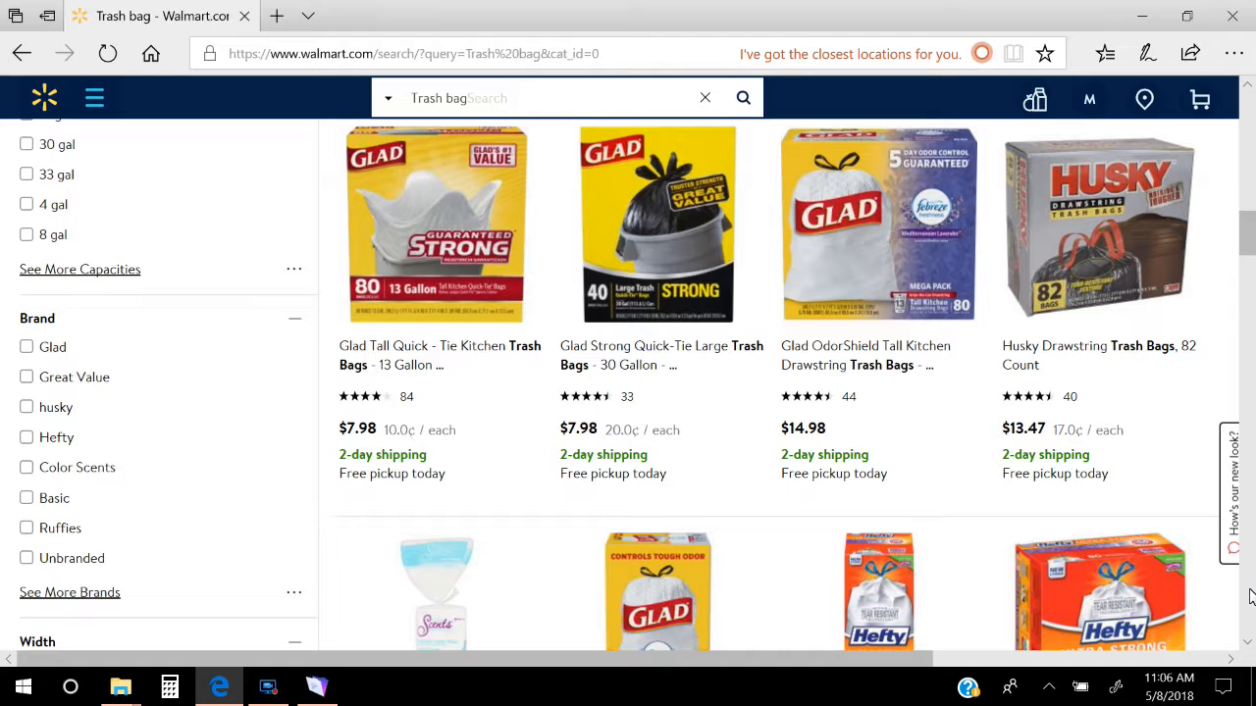
{"action": "scroll", "coordinate": [1251, 596], "scroll_direction": "down", "scroll_amount": 5}
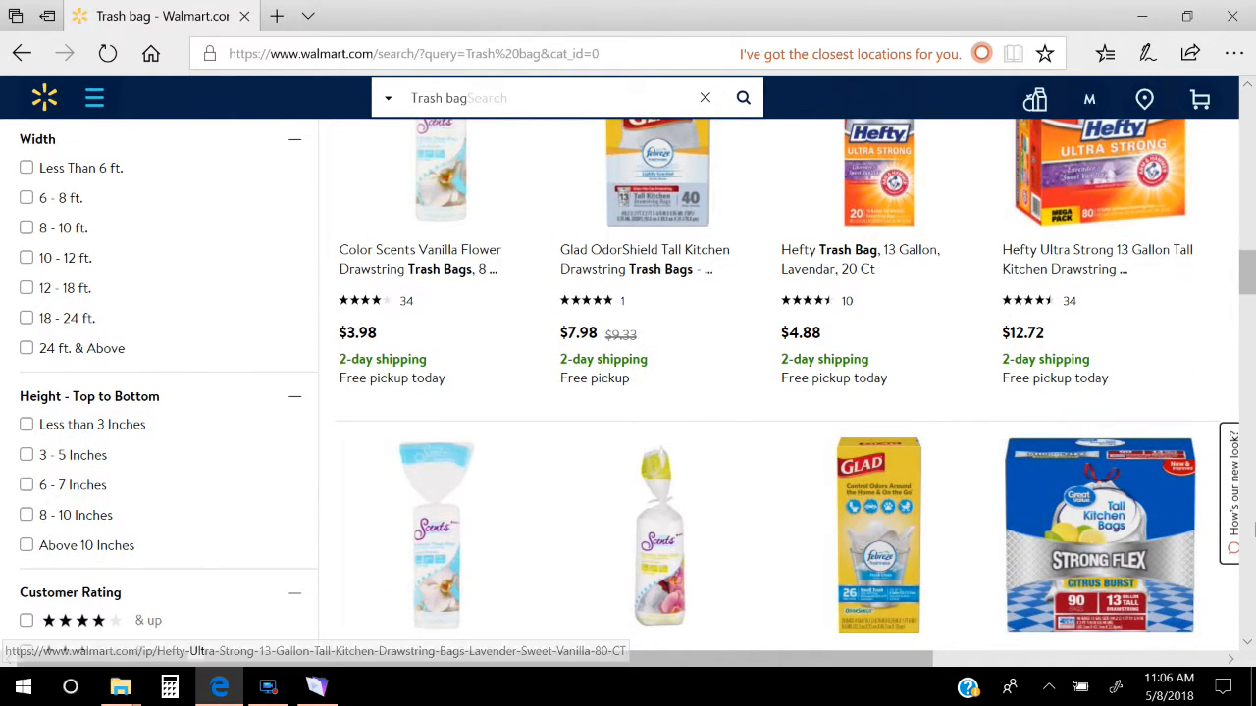
{"action": "scroll", "coordinate": [1249, 549], "scroll_direction": "down", "scroll_amount": 5}
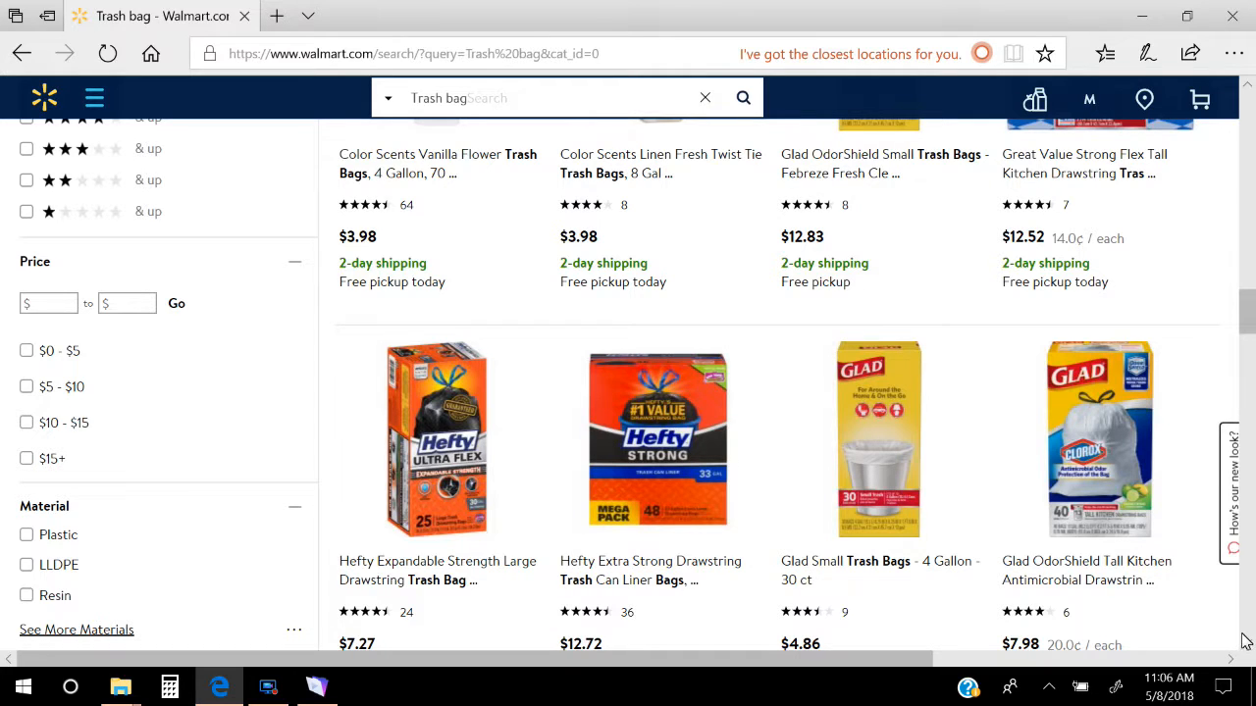
Switch back to the RRangers database and rename the Trash Bag record "Trash hefty expandable large".
{"action": "scroll", "coordinate": [1249, 645], "scroll_direction": "down", "scroll_amount": 1}
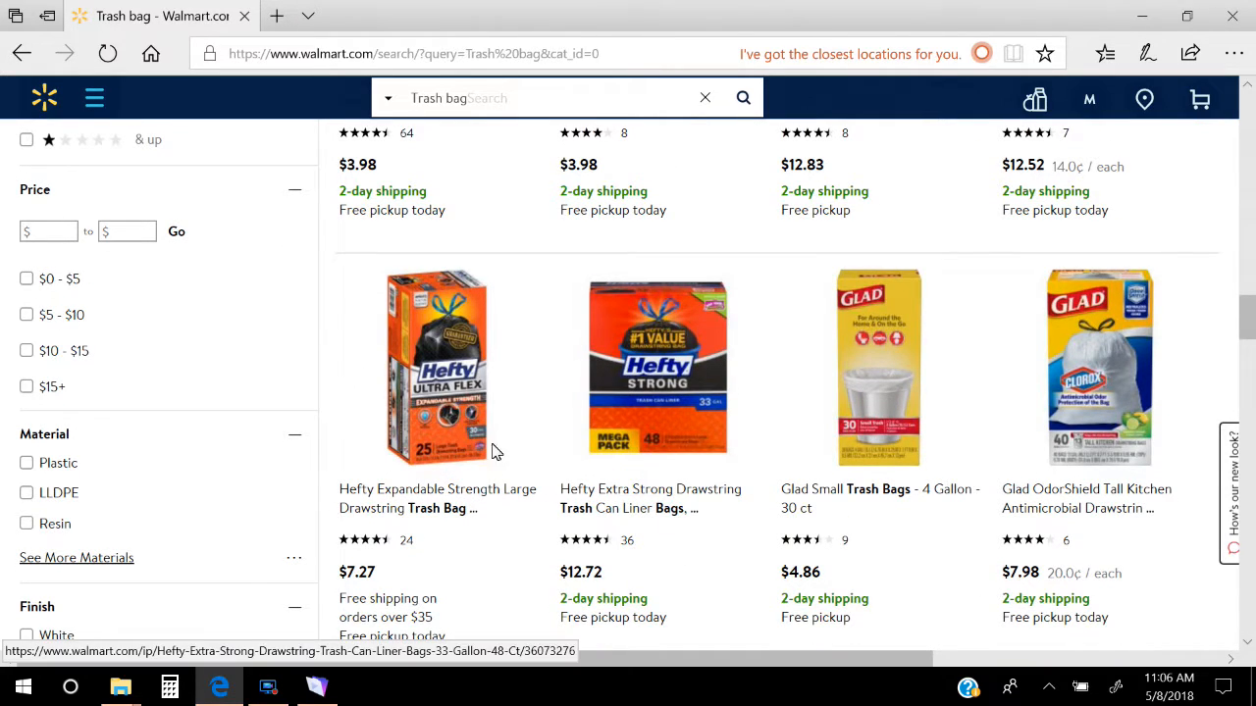
{"action": "left_click", "coordinate": [312, 690]}
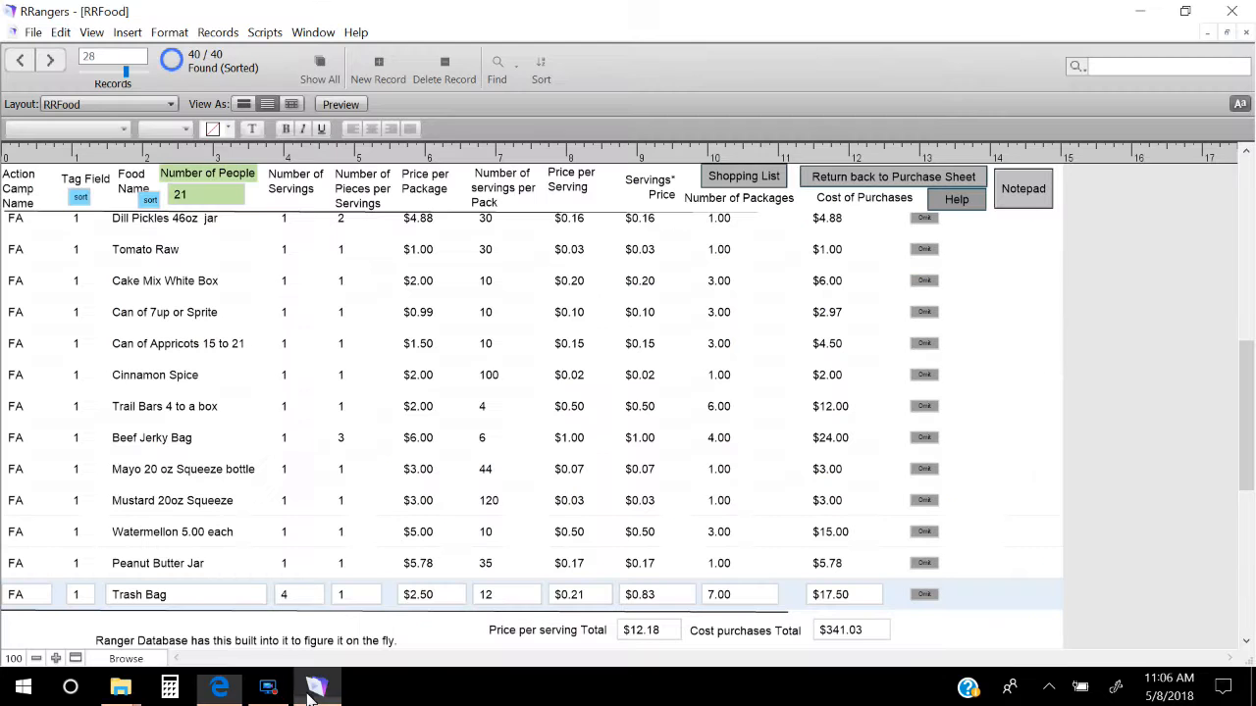
{"action": "left_click", "coordinate": [222, 598]}
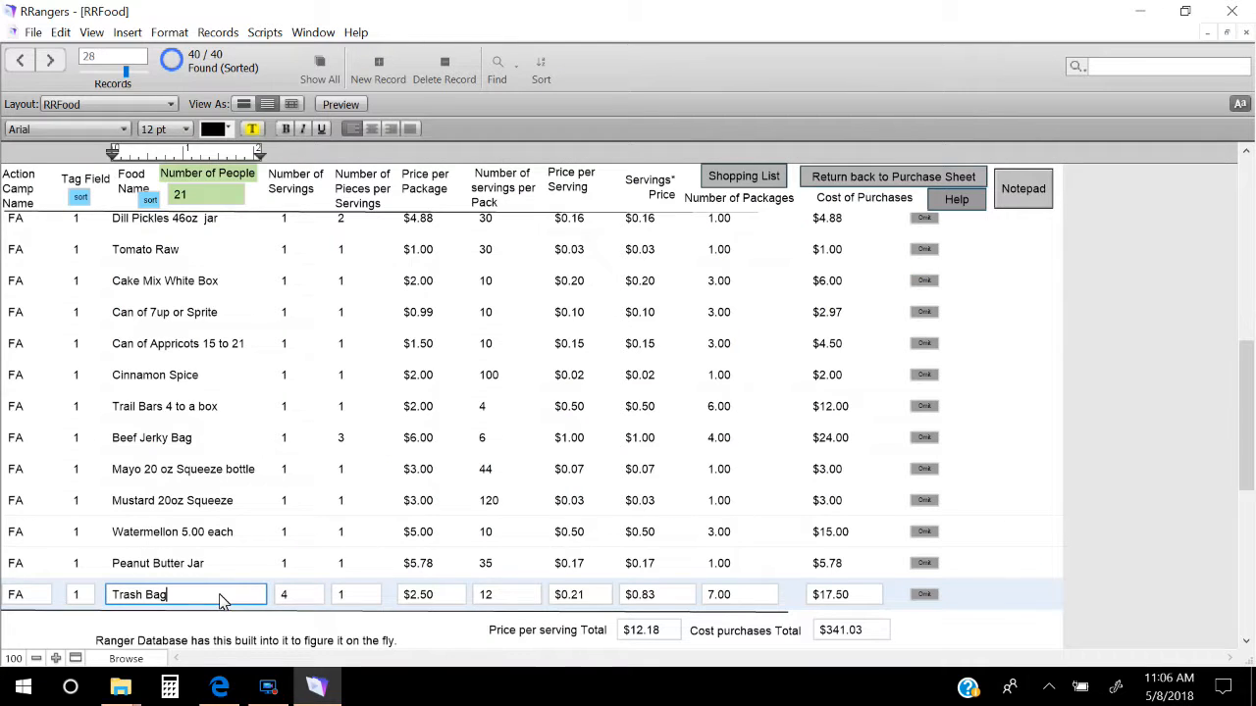
{"action": "key", "text": "BackSpace"}
{"action": "key", "text": "BackSpace"}
{"action": "key", "text": "BackSpace"}
{"action": "type", "text": "hefty expandable lar"}
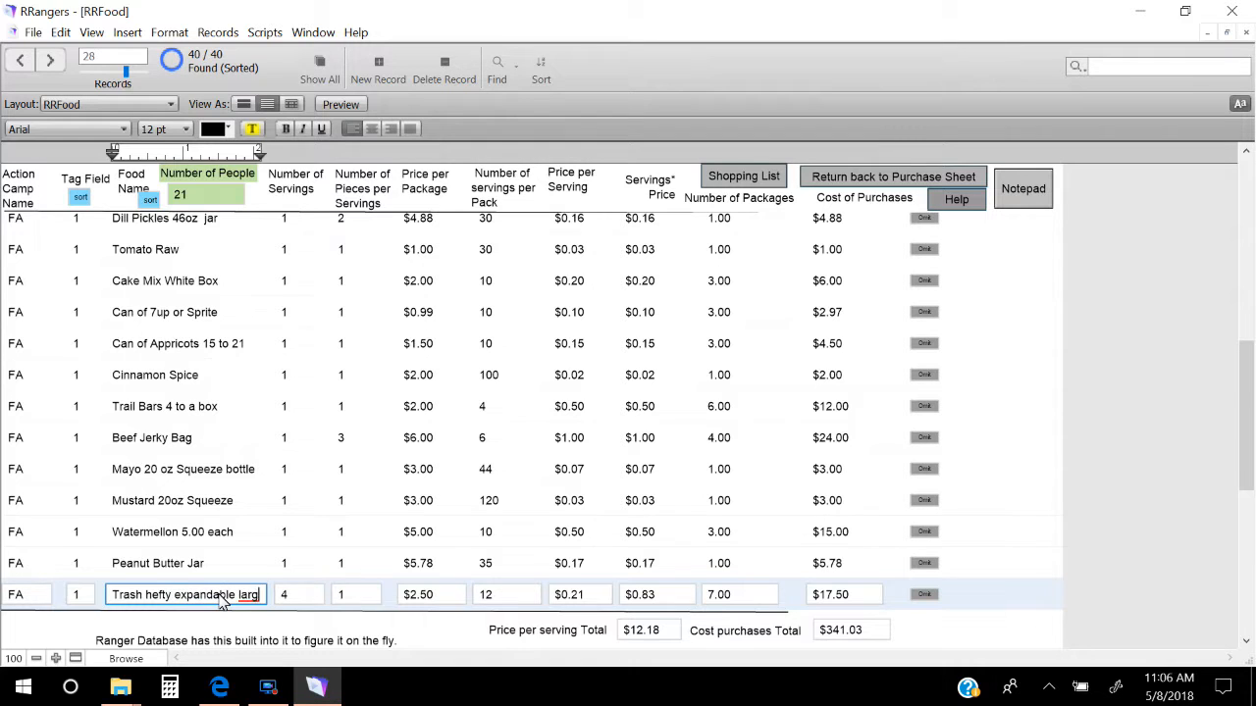
{"action": "type", "text": "e"}
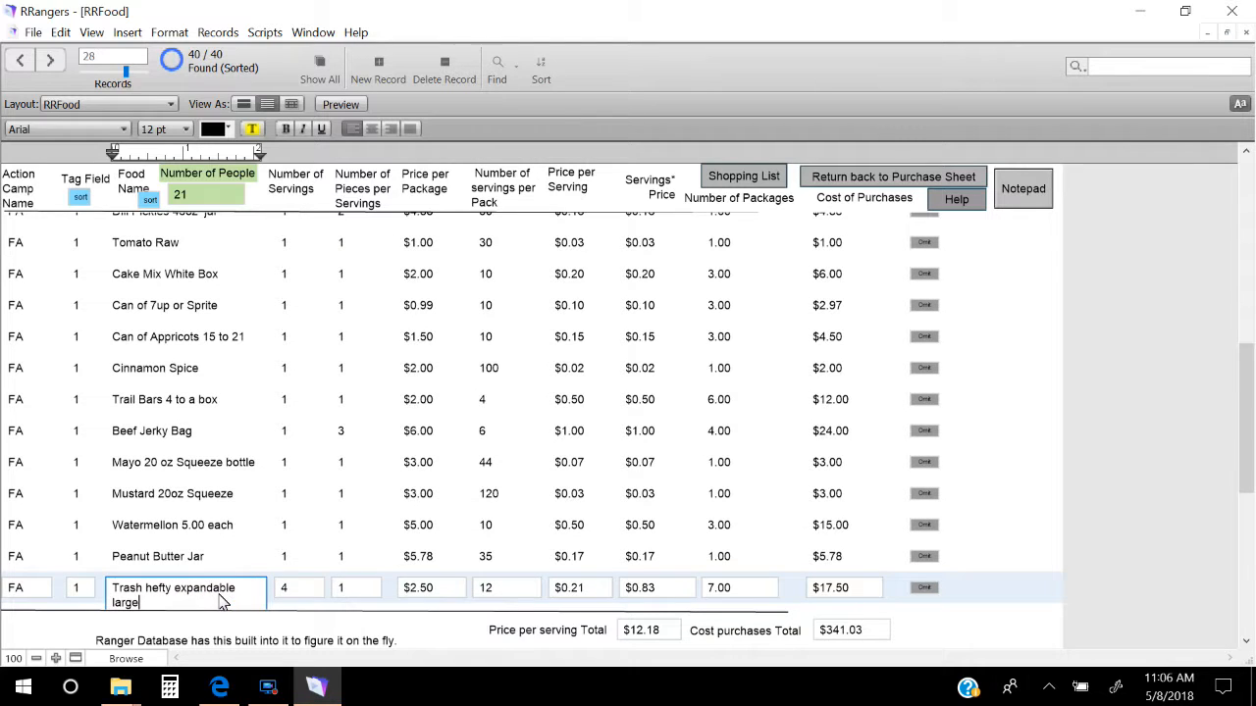
Enter a 7.98 package price, switch to Microsoft Edge and check the Hefty Expandable Strength bags' price and count on their Walmart product page.
{"action": "left_click", "coordinate": [439, 593]}
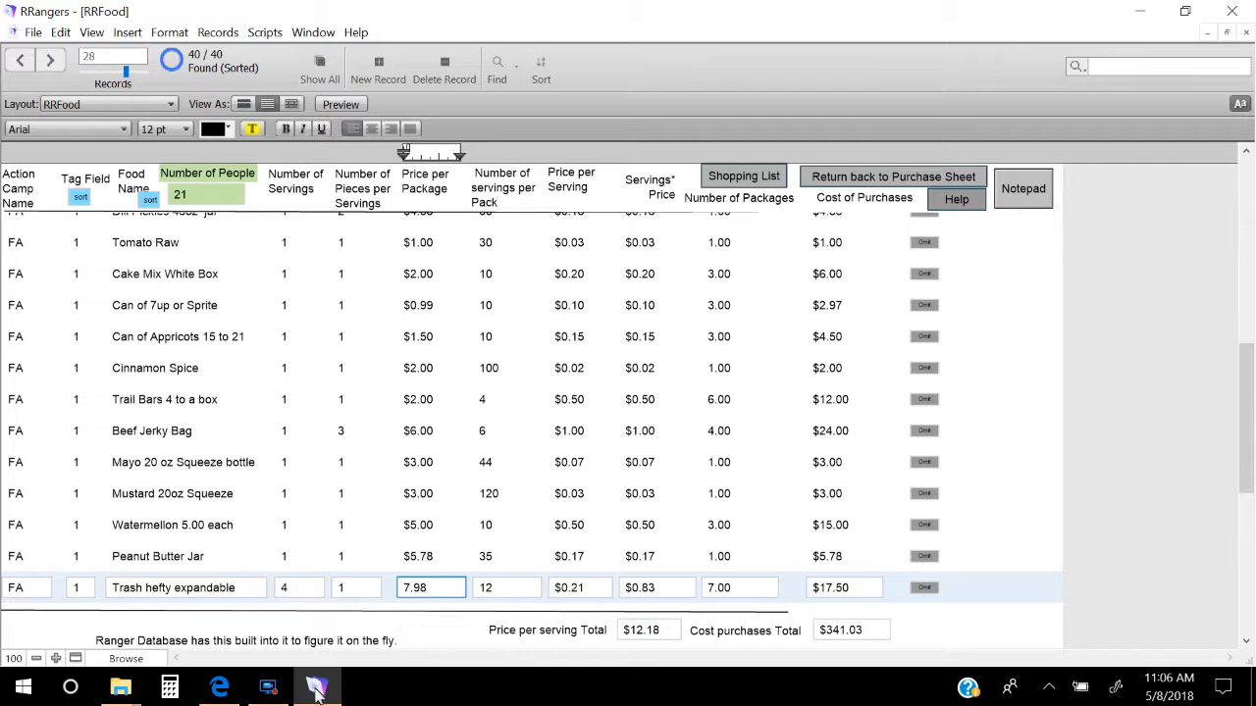
{"action": "left_click", "coordinate": [219, 689]}
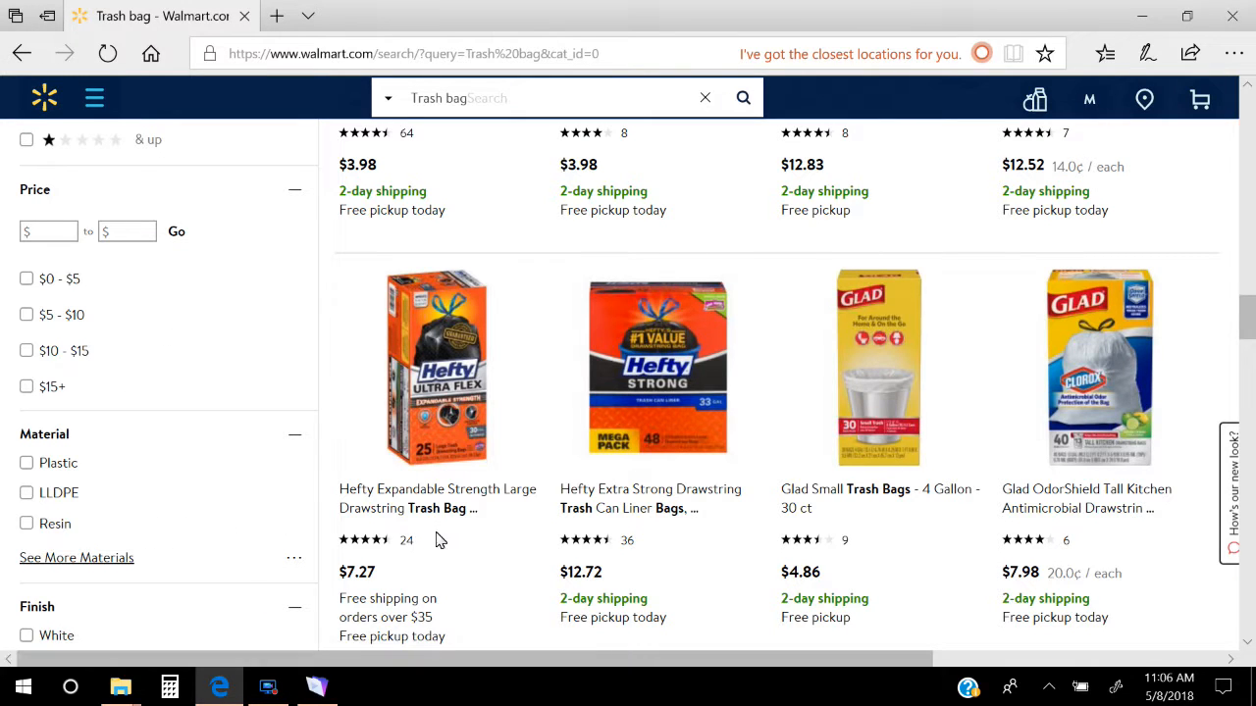
{"action": "left_click", "coordinate": [450, 386]}
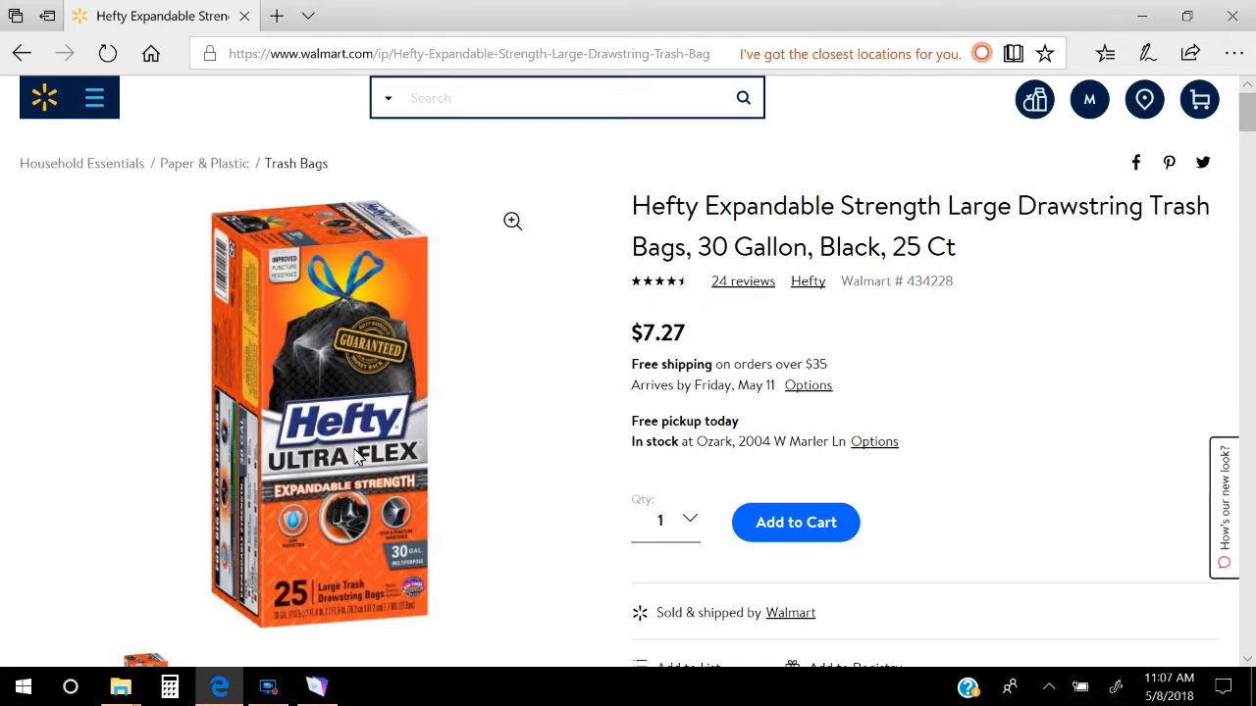
{"action": "left_click", "coordinate": [316, 687]}
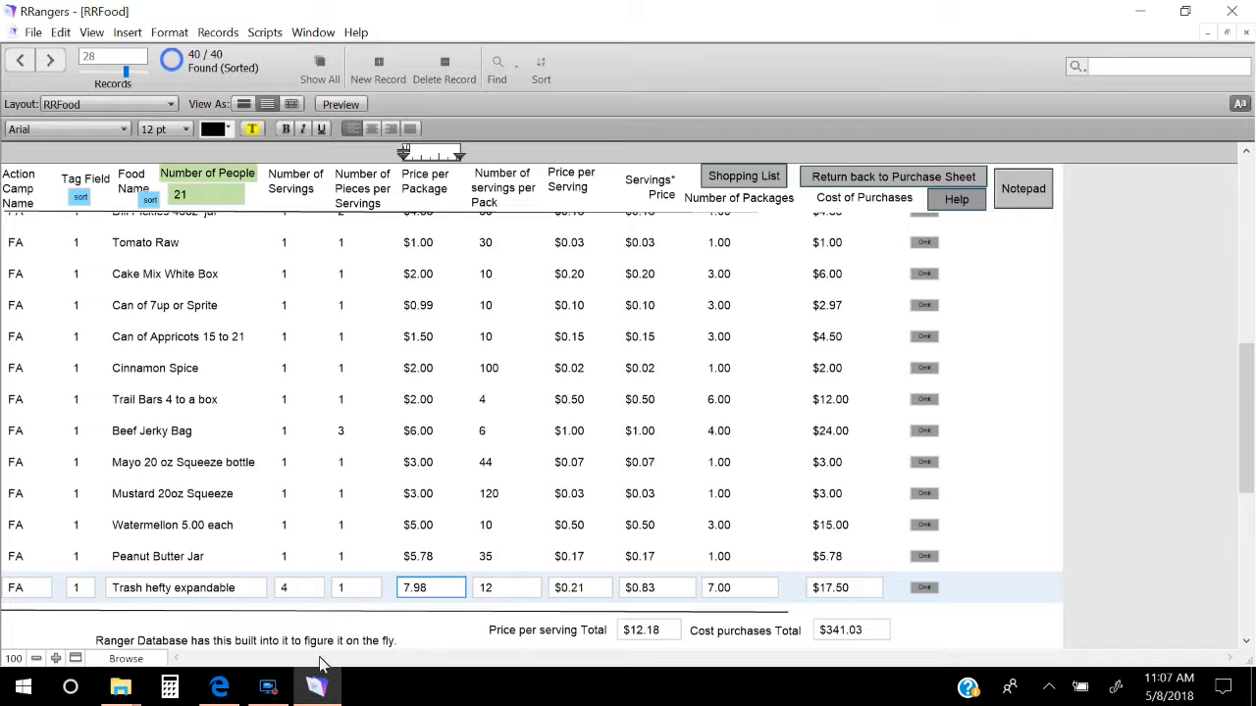
{"action": "left_click", "coordinate": [218, 693]}
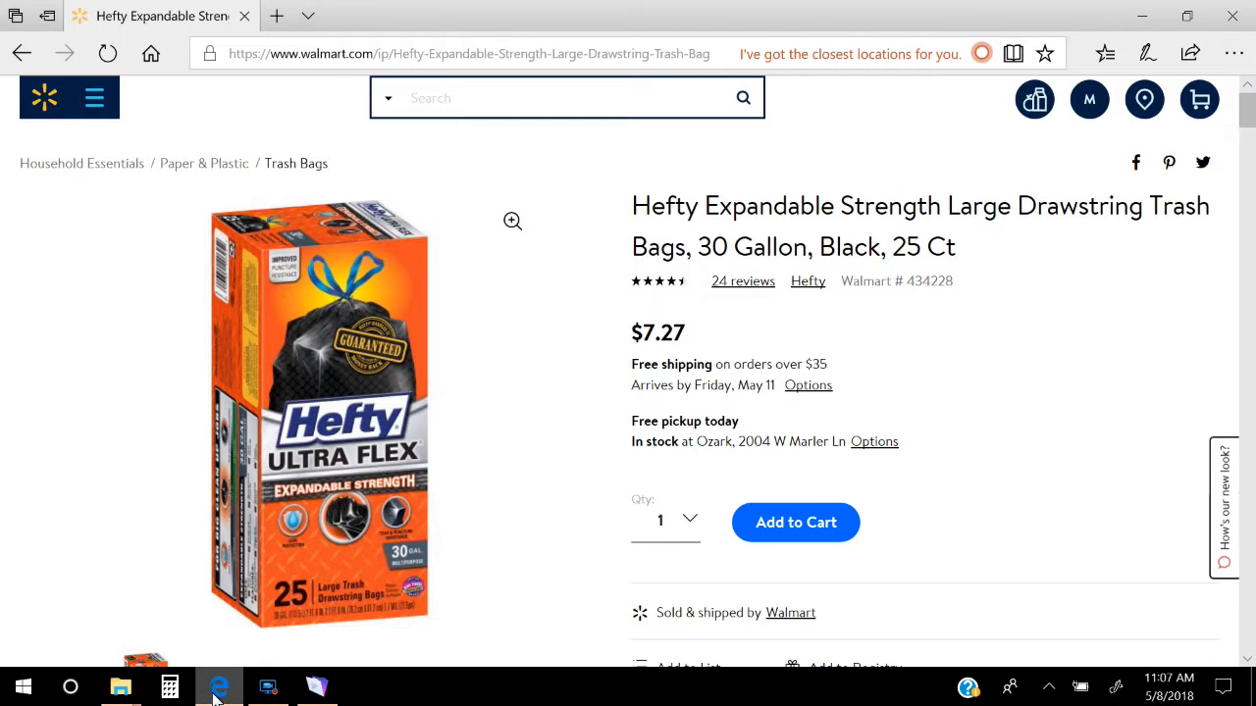
Switch back to RRangers and set the trash bag record's package price to $7.27 and its servings per pack to 25.
{"action": "left_click", "coordinate": [320, 687]}
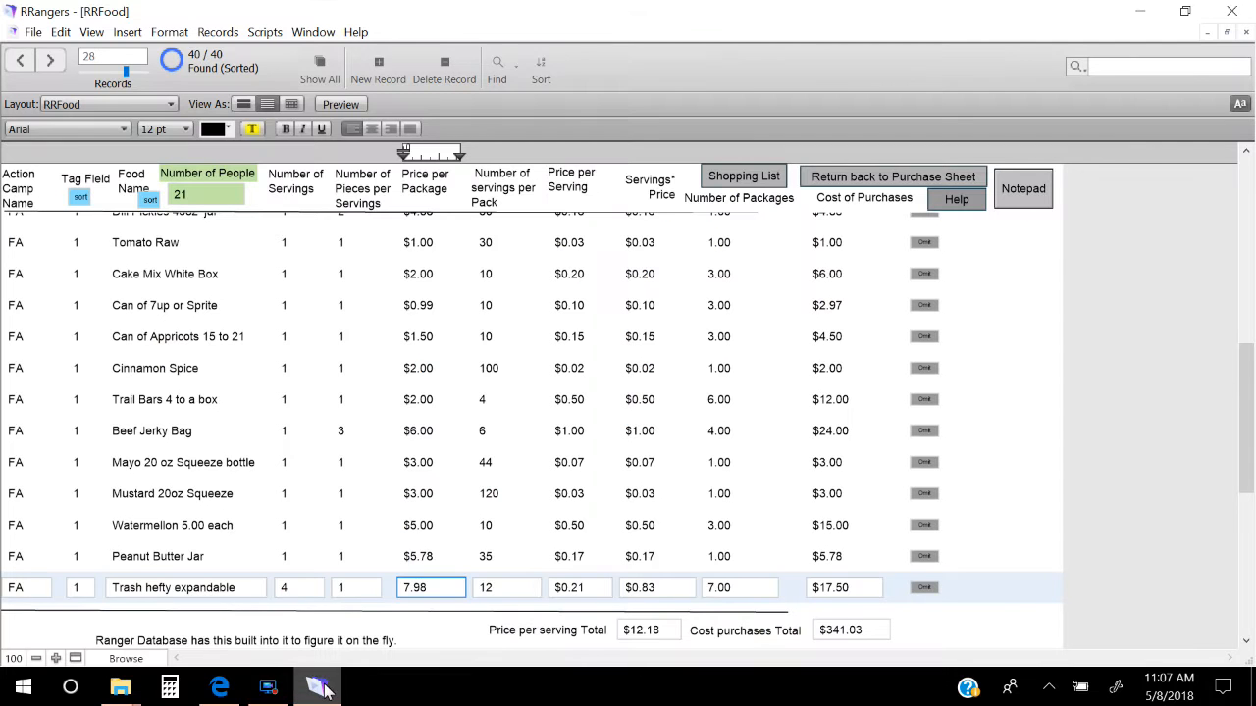
{"action": "double_click", "coordinate": [438, 587]}
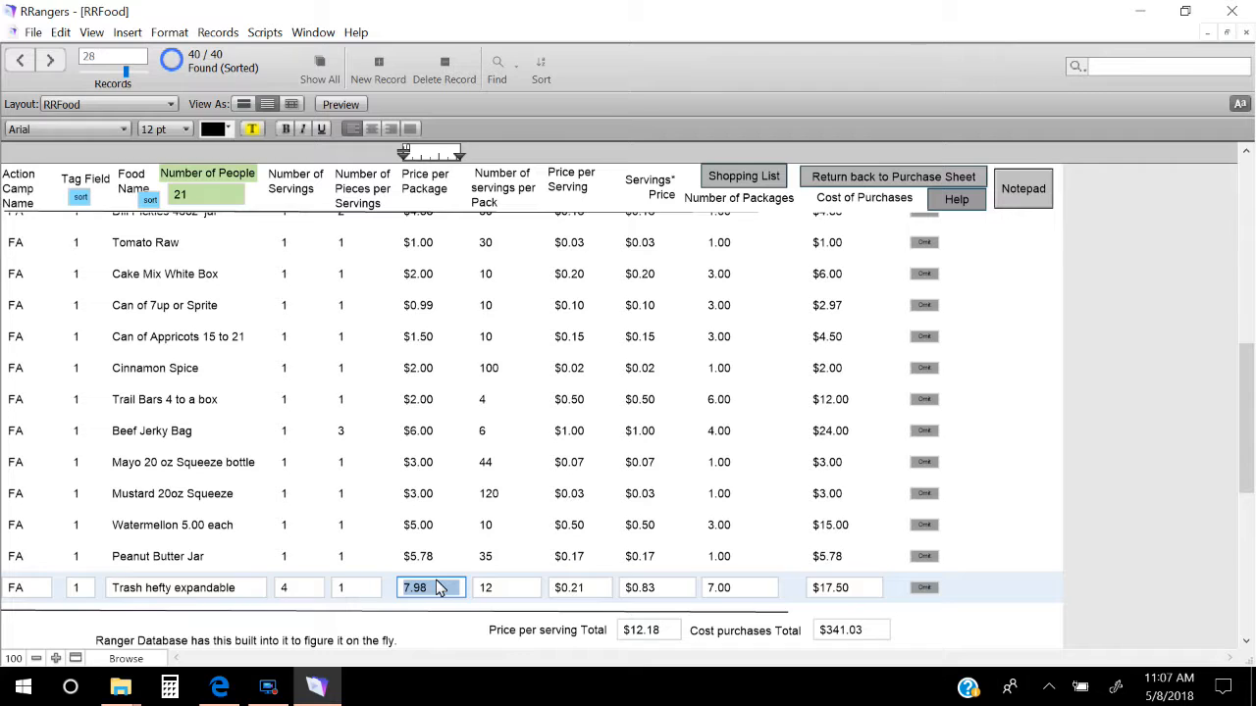
{"action": "type", "text": "7"}
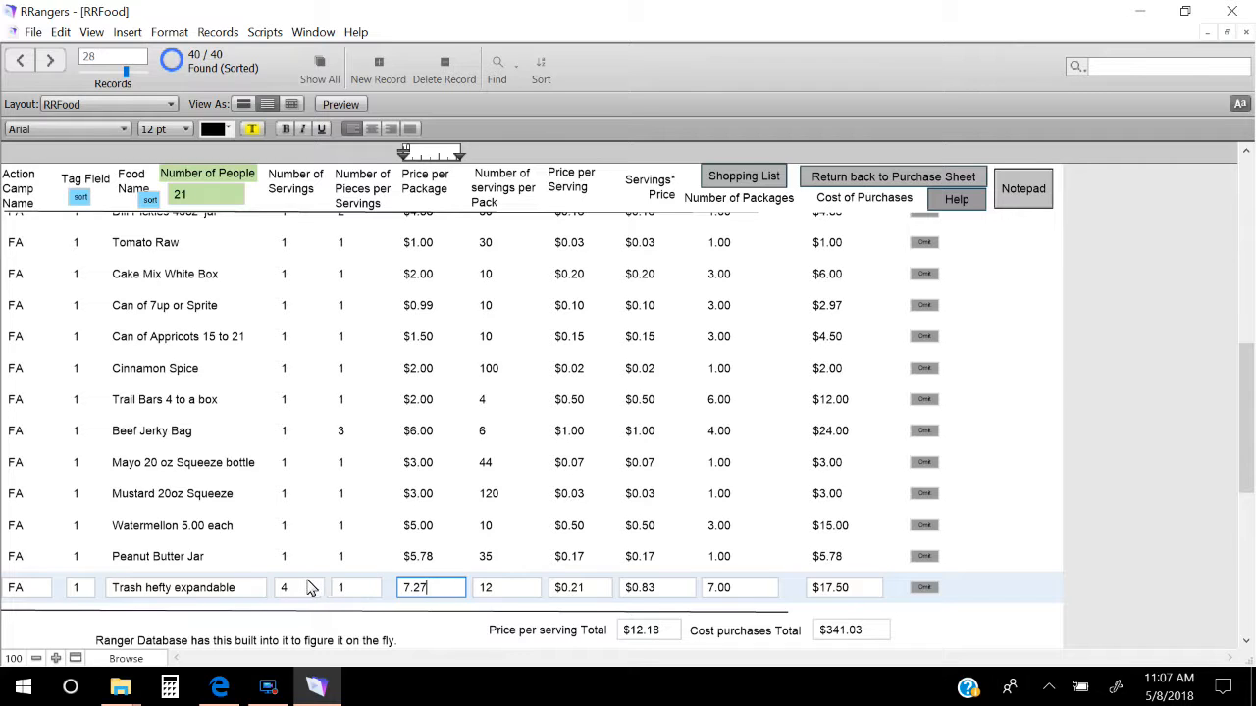
{"action": "left_click", "coordinate": [513, 591]}
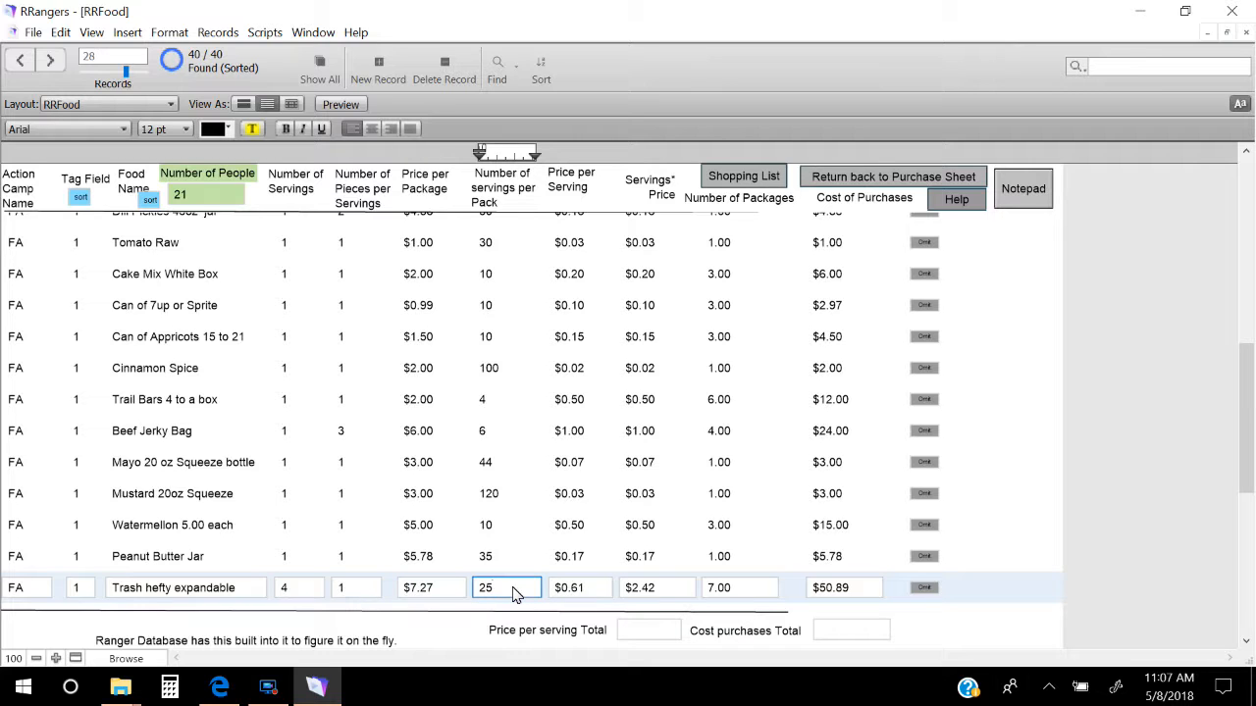
{"action": "left_click", "coordinate": [933, 621]}
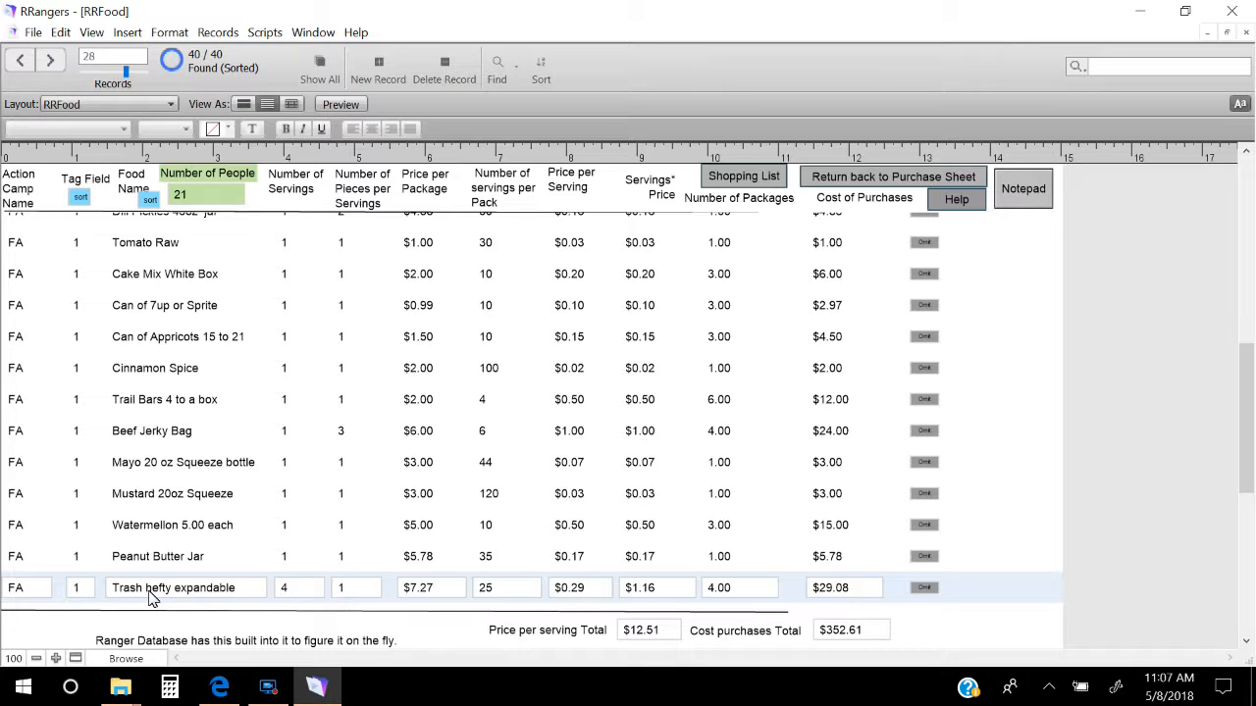
Change the trash bag record's food name to "Trash hefty expandable 30 gal".
{"action": "left_click", "coordinate": [248, 595]}
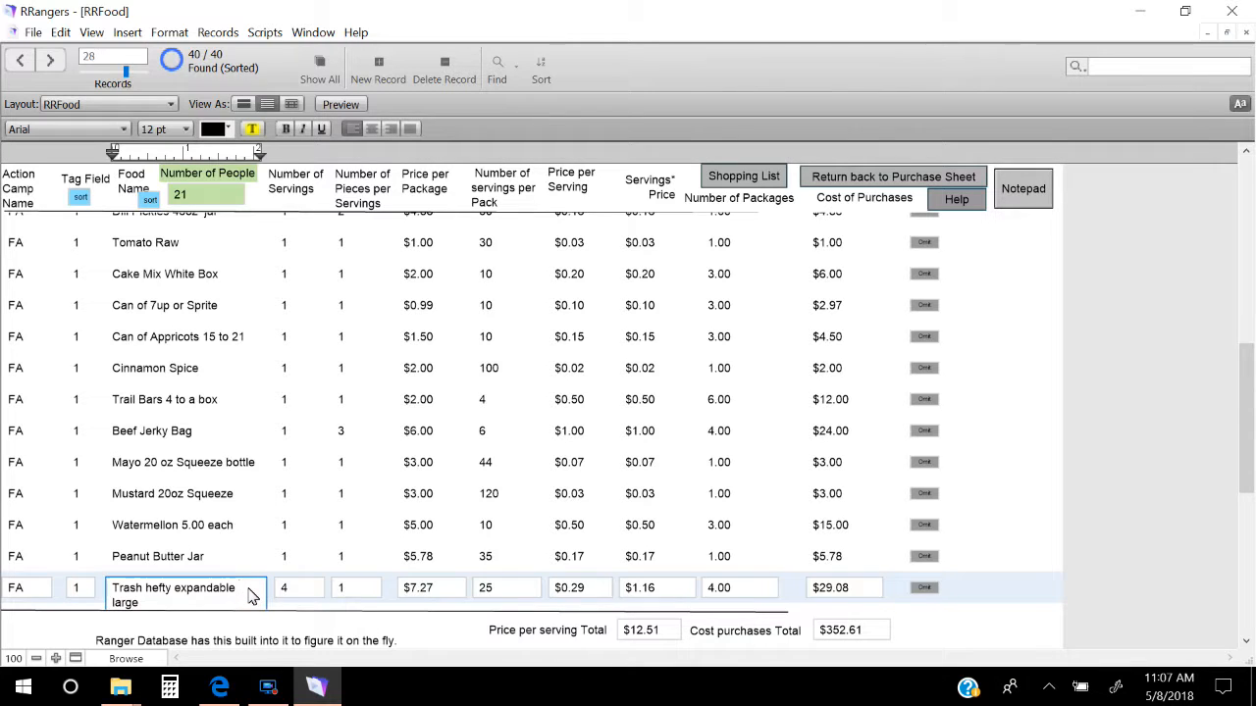
{"action": "type", "text": "30 gal"}
{"action": "left_click", "coordinate": [275, 541]}
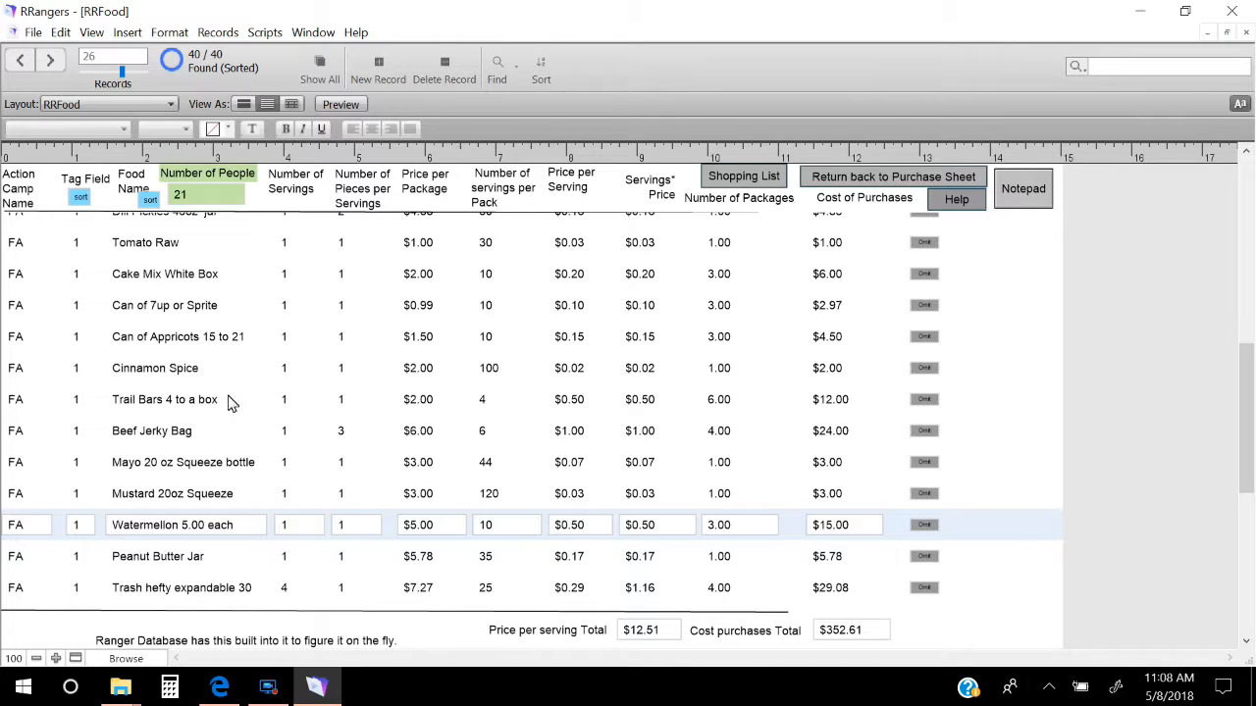
Check the camp supply and meal notes in the notepad, close it and open the shopping list.
{"action": "left_click", "coordinate": [1036, 179]}
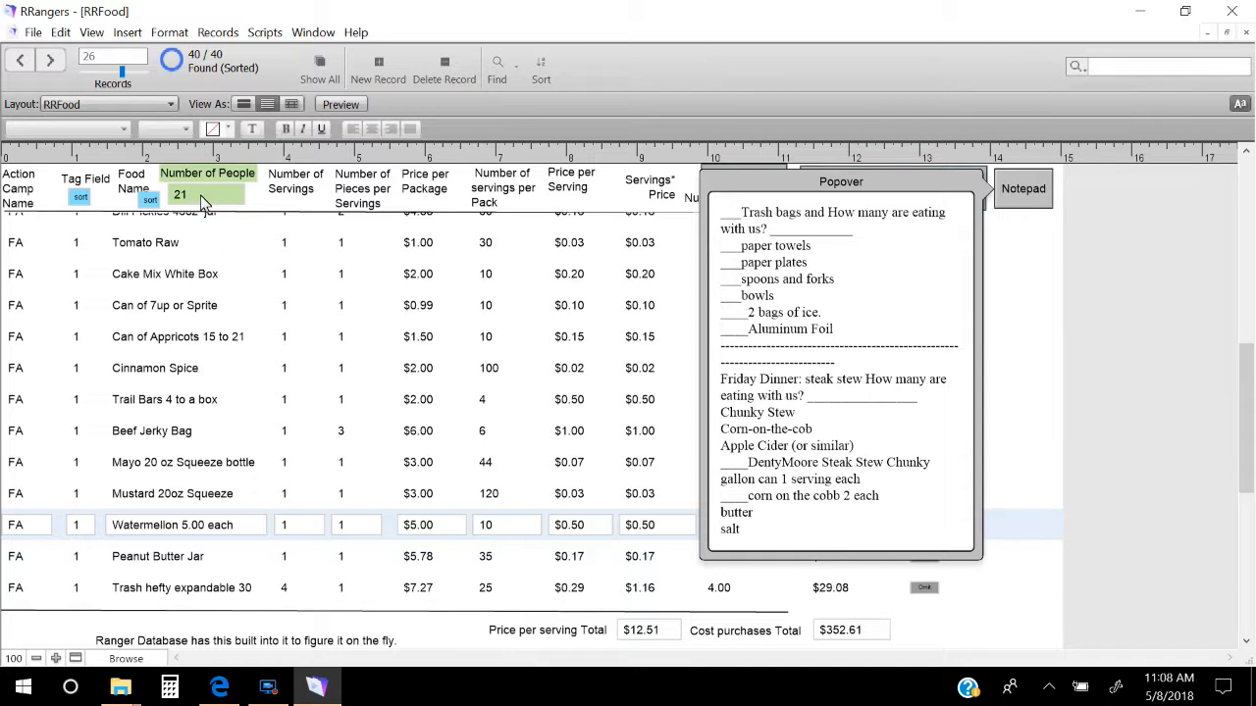
{"action": "left_click", "coordinate": [271, 201]}
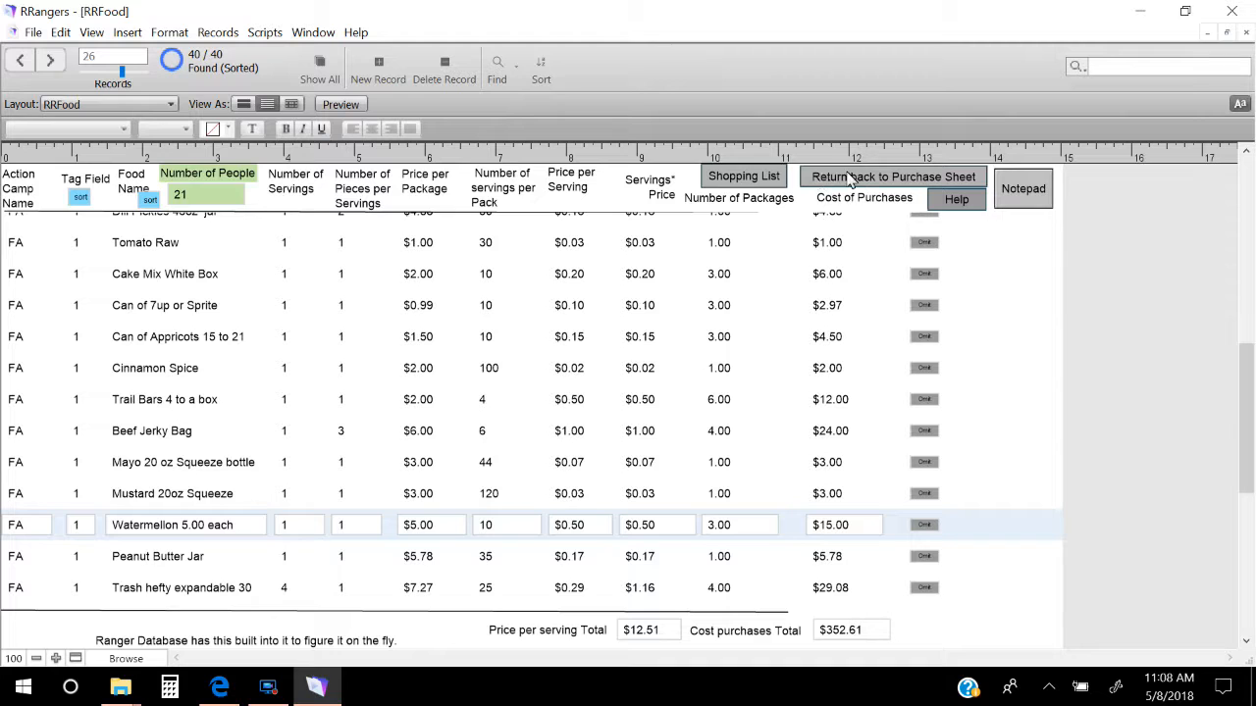
{"action": "left_click", "coordinate": [756, 178]}
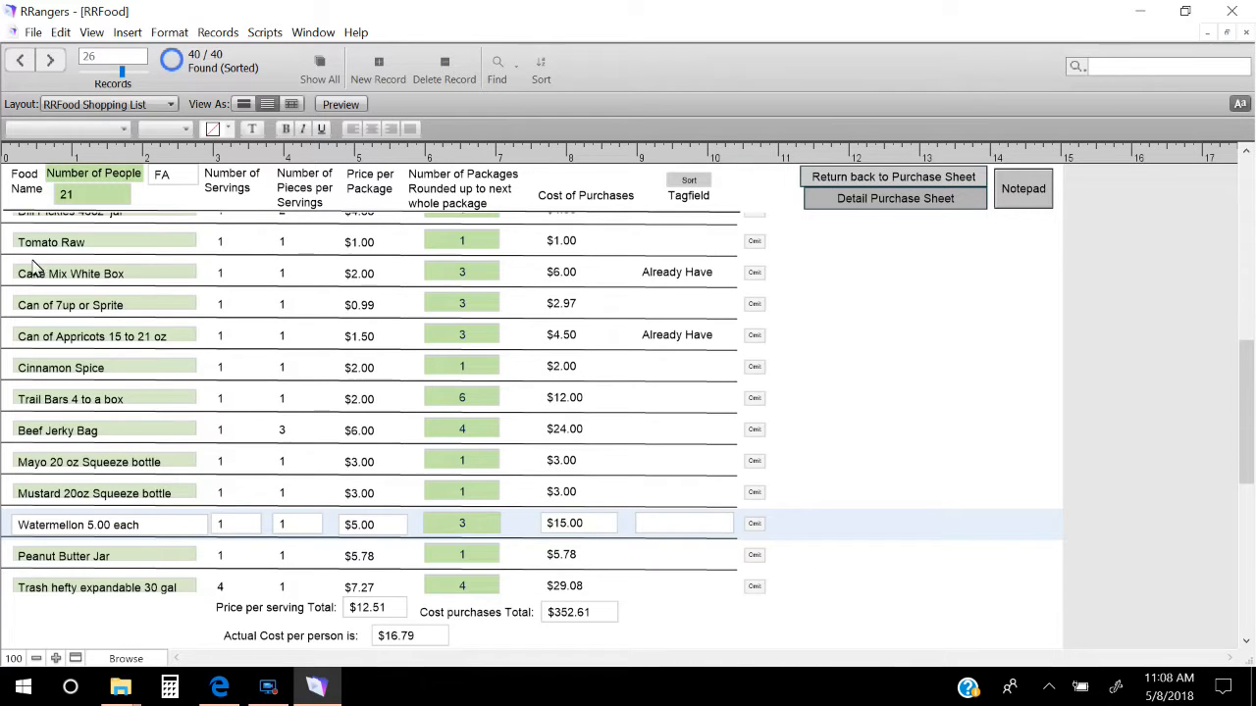
Go through the shopping list records up to the last one and examine the package counts and cost totals.
{"action": "left_click", "coordinate": [41, 62]}
{"action": "left_click", "coordinate": [42, 63]}
{"action": "left_click", "coordinate": [41, 63]}
{"action": "left_click", "coordinate": [41, 63]}
{"action": "left_click", "coordinate": [41, 63]}
{"action": "left_click", "coordinate": [48, 61]}
{"action": "left_click", "coordinate": [47, 61]}
{"action": "left_click", "coordinate": [47, 61]}
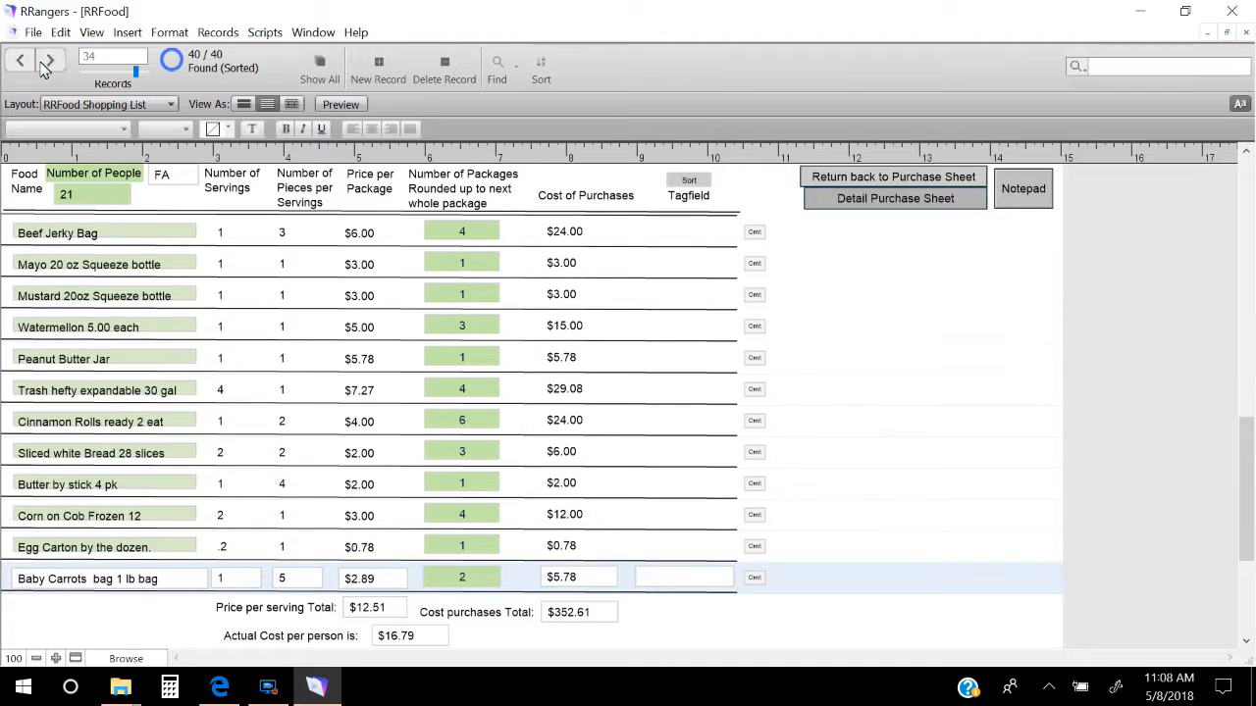
{"action": "left_click", "coordinate": [47, 61]}
{"action": "left_click", "coordinate": [47, 60]}
{"action": "left_click", "coordinate": [47, 61]}
{"action": "left_click", "coordinate": [47, 61]}
{"action": "left_click", "coordinate": [48, 61]}
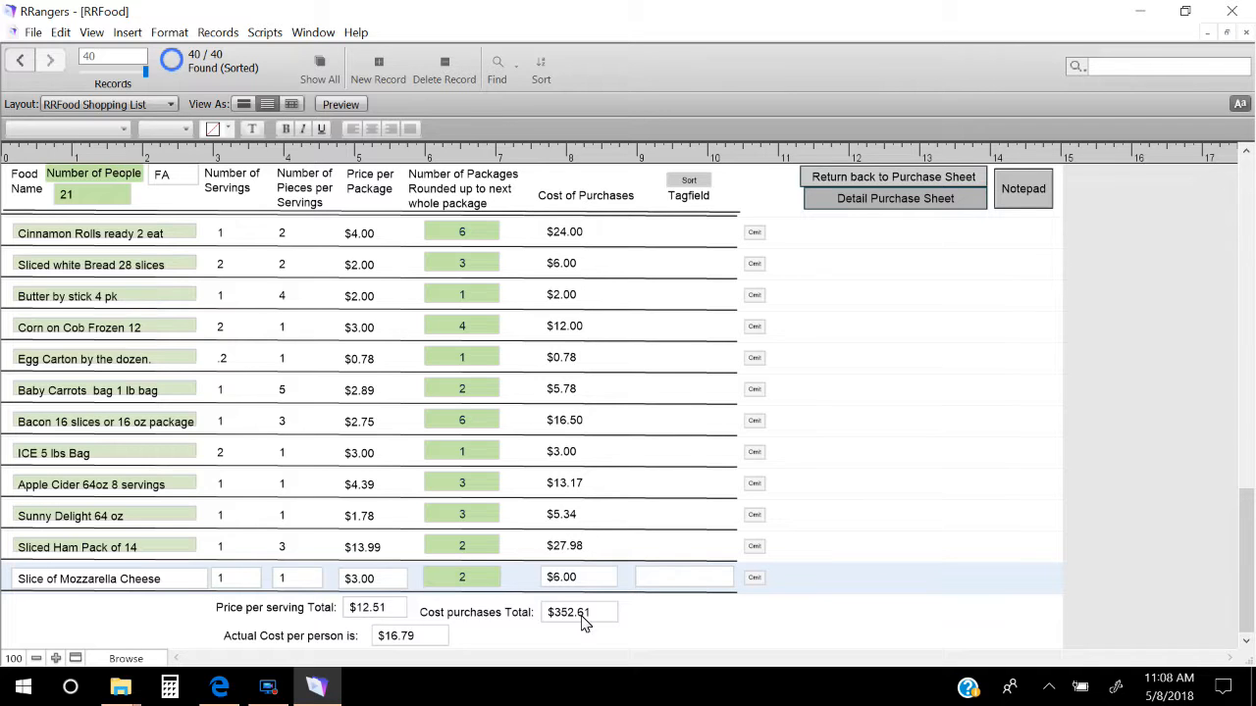
Omit the "Licorice bag 1 pound" item from the shopping list and set the number of people to 14.
{"action": "left_click", "coordinate": [1244, 251]}
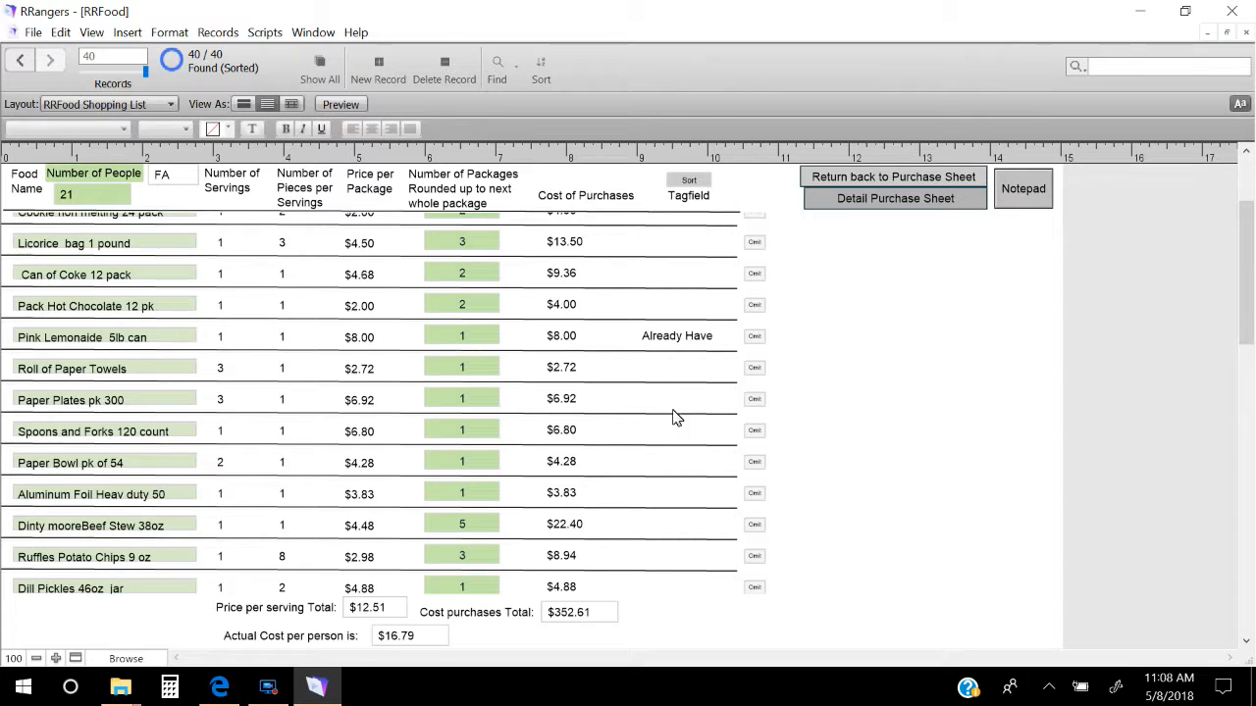
{"action": "left_click", "coordinate": [754, 243]}
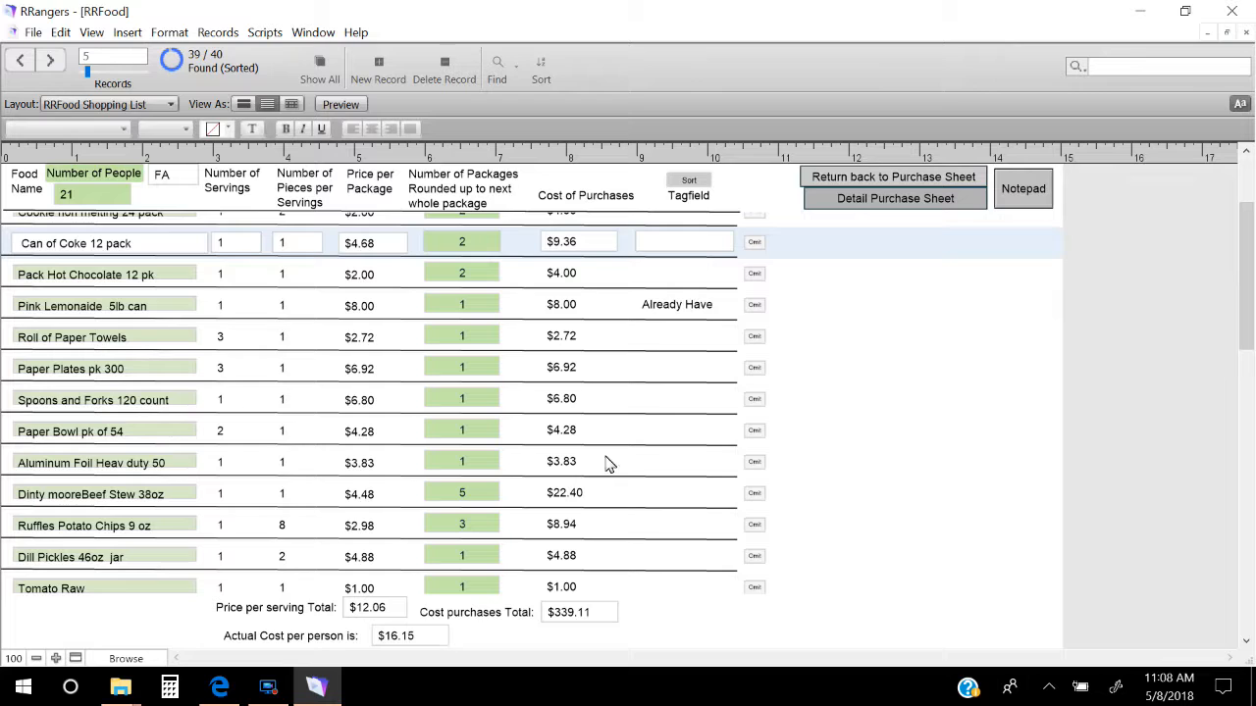
{"action": "left_click", "coordinate": [82, 197]}
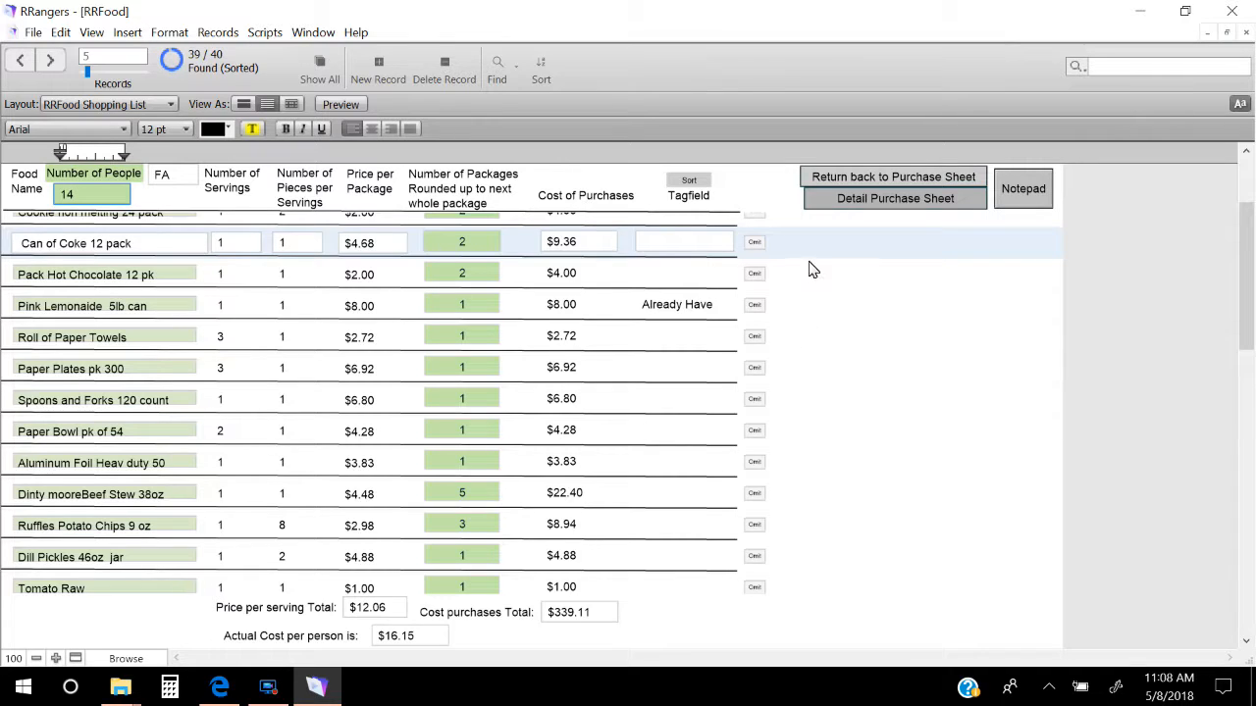
{"action": "left_click", "coordinate": [770, 195]}
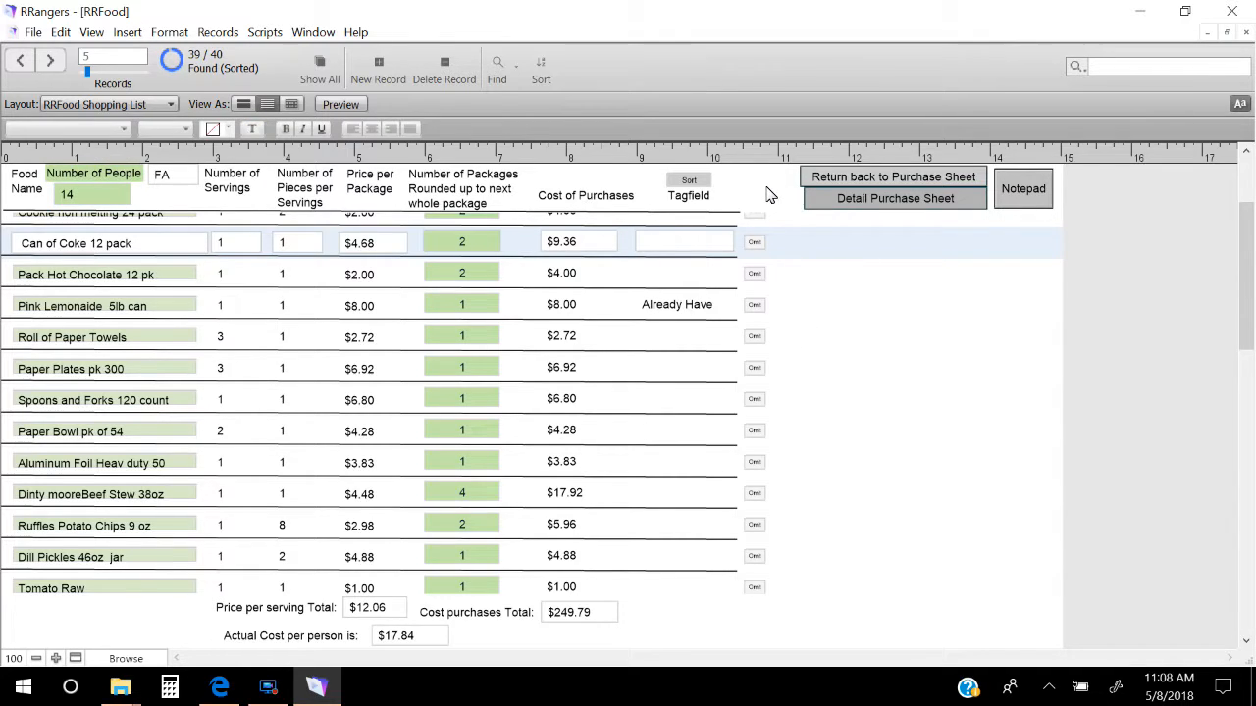
Review the package counts and costs for 14 people in the shopping list and the detail purchase sheet, ending on the shopping list.
{"action": "left_click", "coordinate": [1249, 178]}
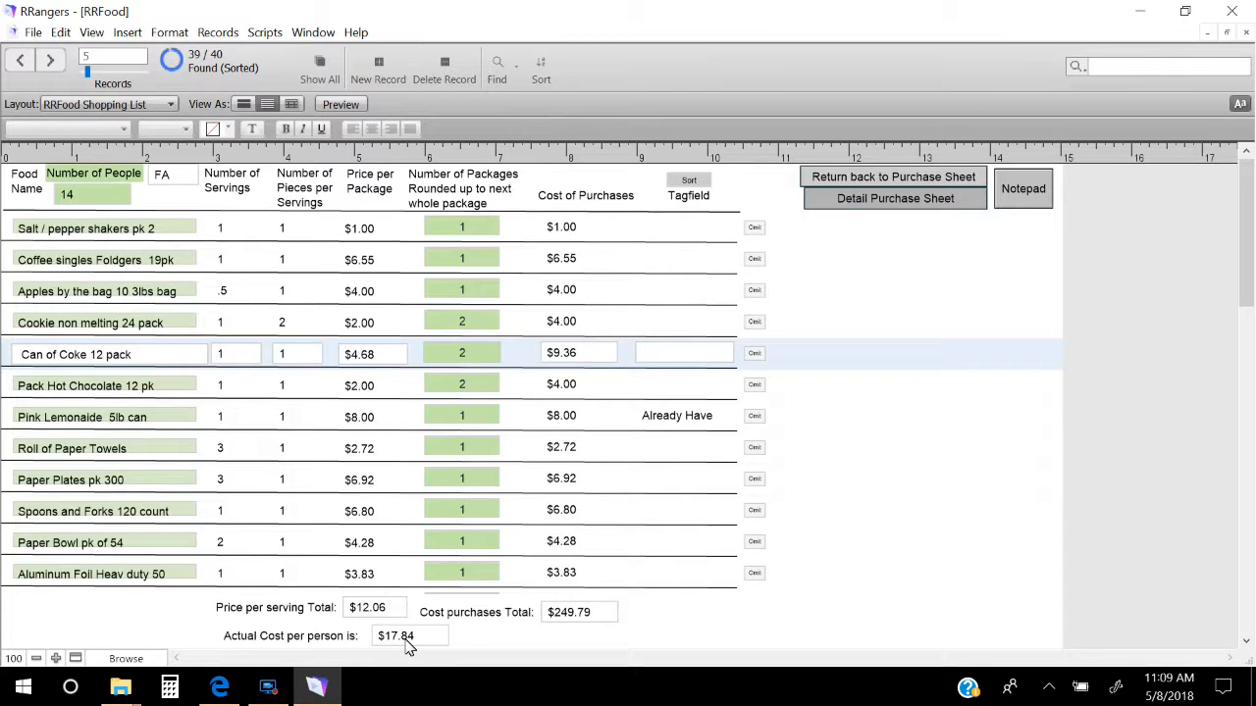
{"action": "left_click", "coordinate": [1248, 612]}
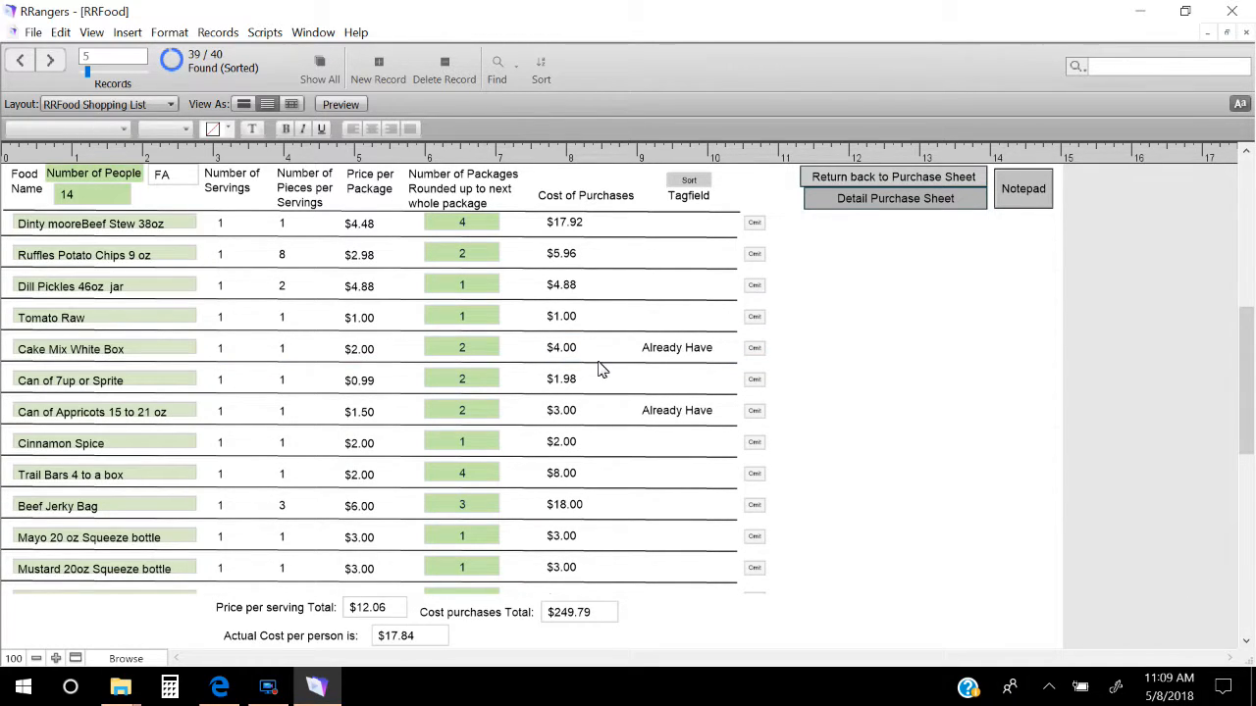
{"action": "left_click", "coordinate": [1249, 190]}
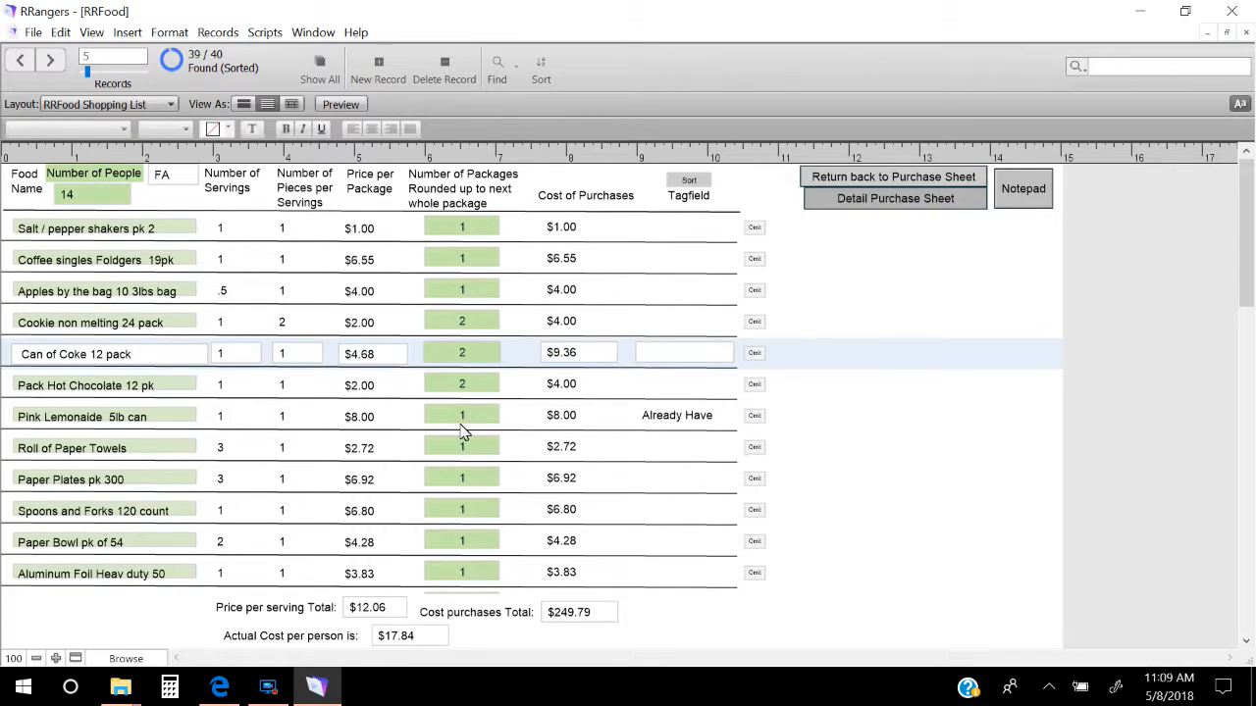
{"action": "left_click", "coordinate": [896, 204]}
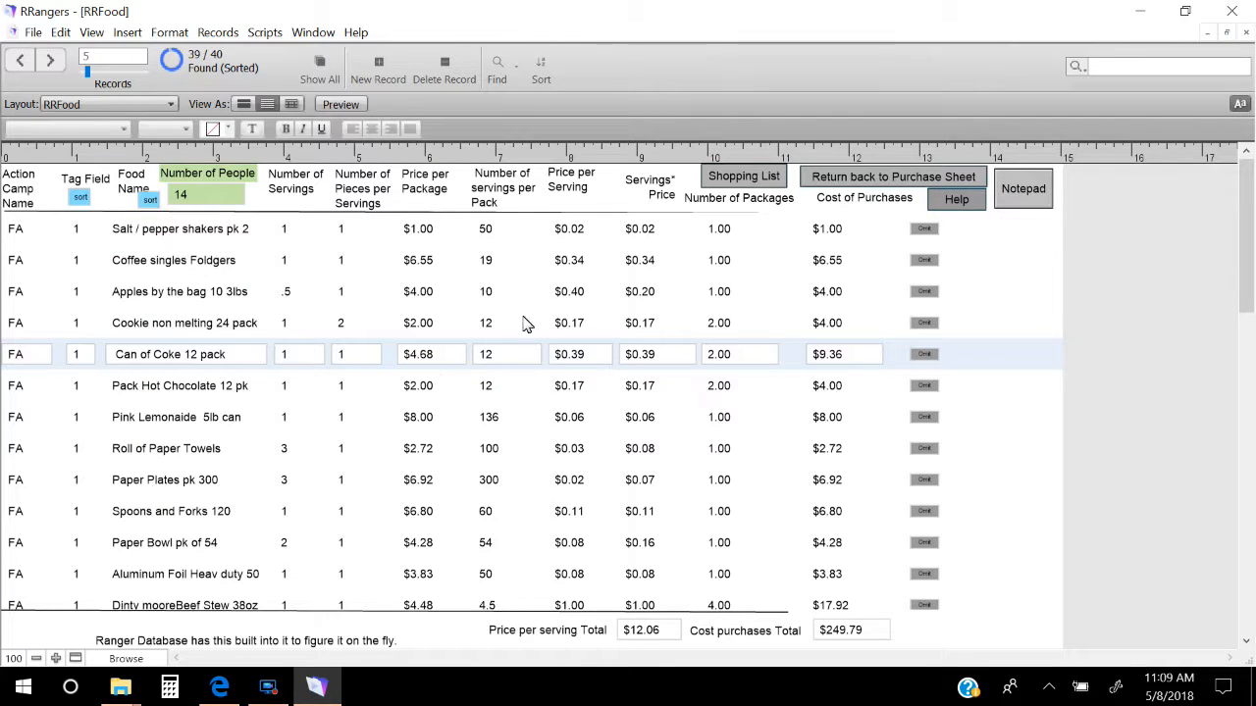
{"action": "left_click", "coordinate": [746, 177]}
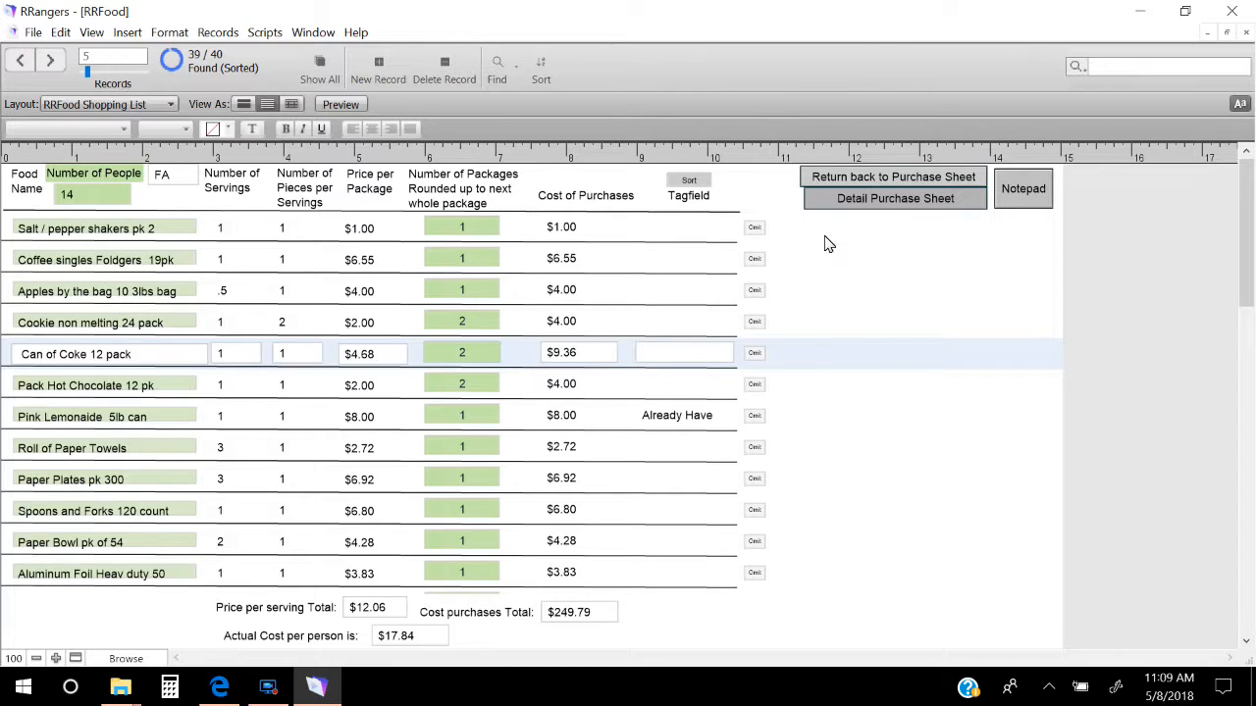
{"action": "left_click", "coordinate": [268, 688]}
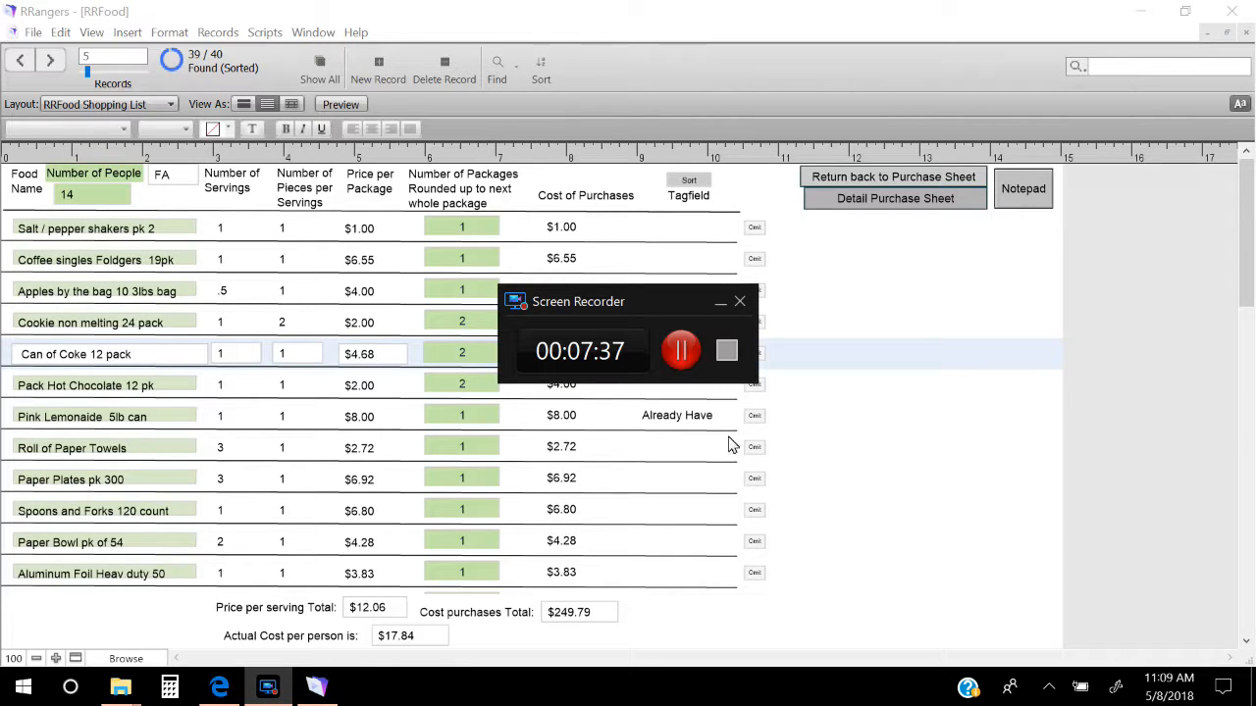